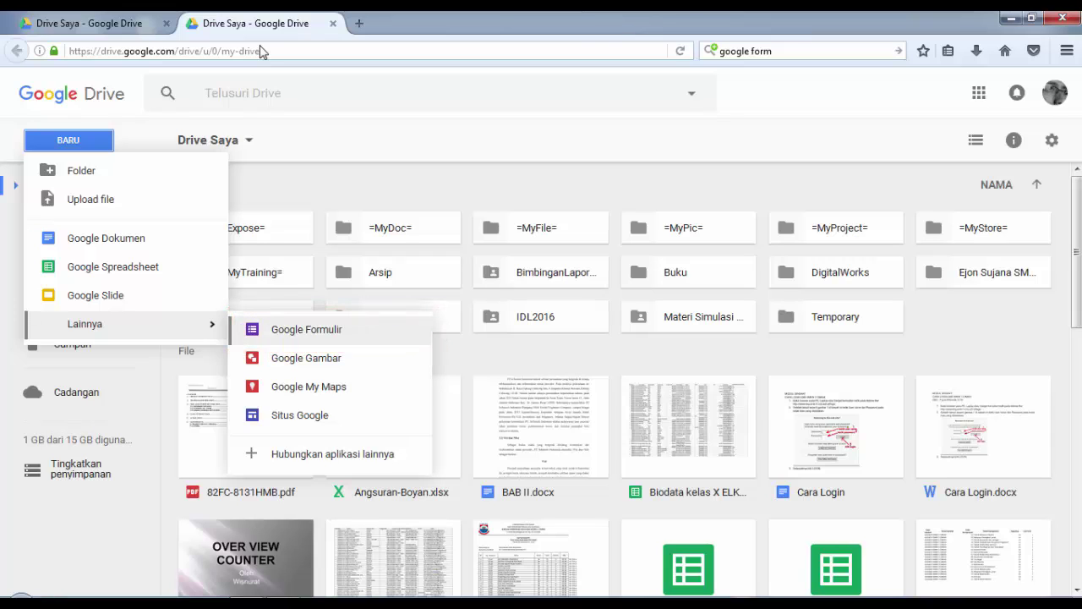
Create a new Google Formulir and enable "Jadikan ini sebagai kuis" in its quiz settings
key(Return)
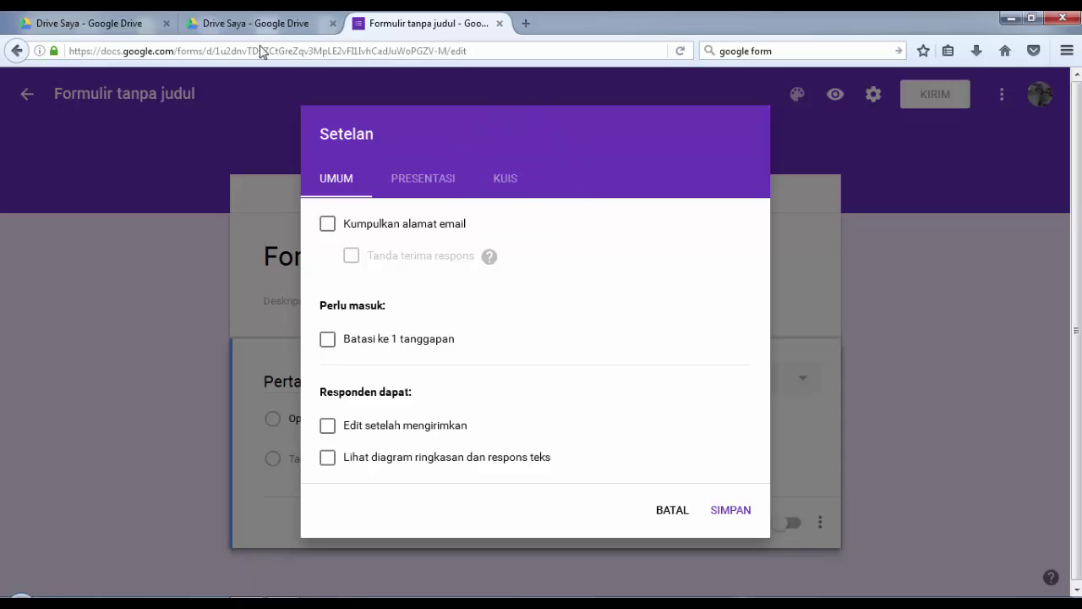
click(509, 178)
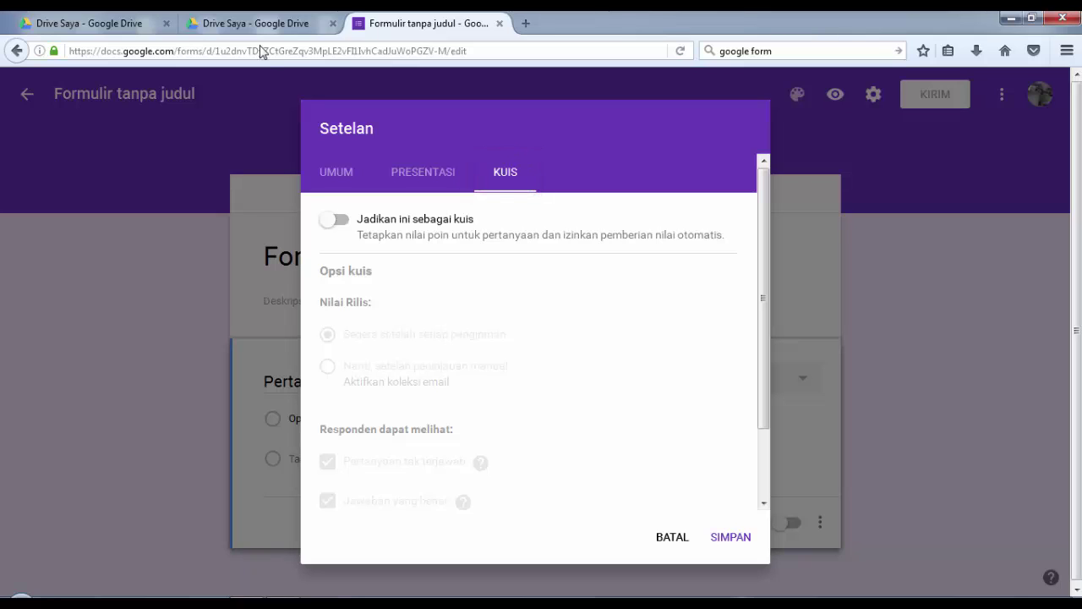
click(334, 220)
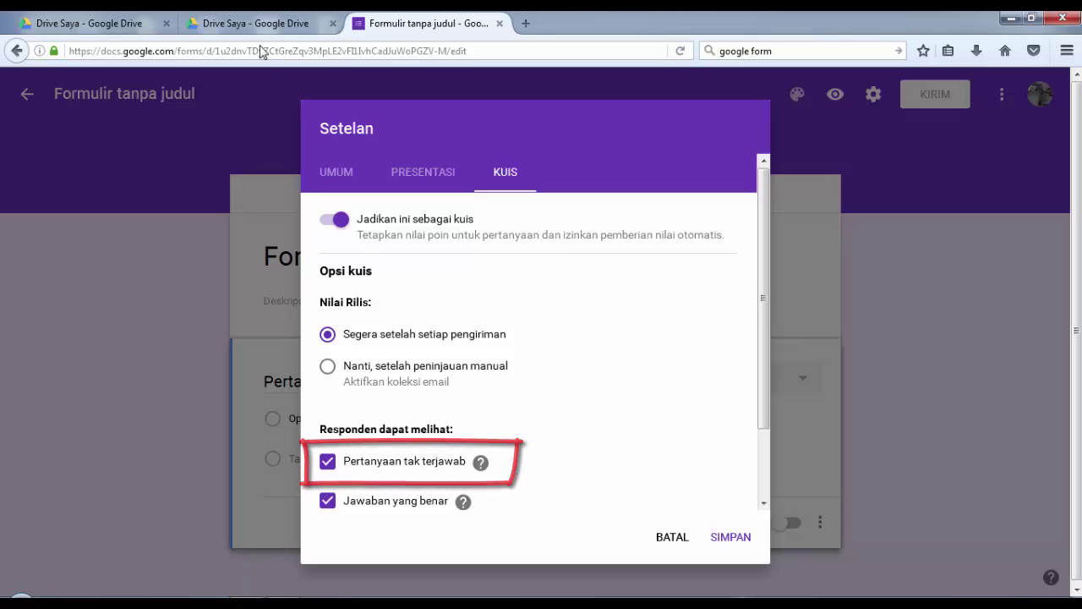
Stop respondents from seeing "Pertanyaan tak terjawab" and "Jawaban yang benar", keeping only "Nilai poin" enabled, and save the quiz settings
key(space)
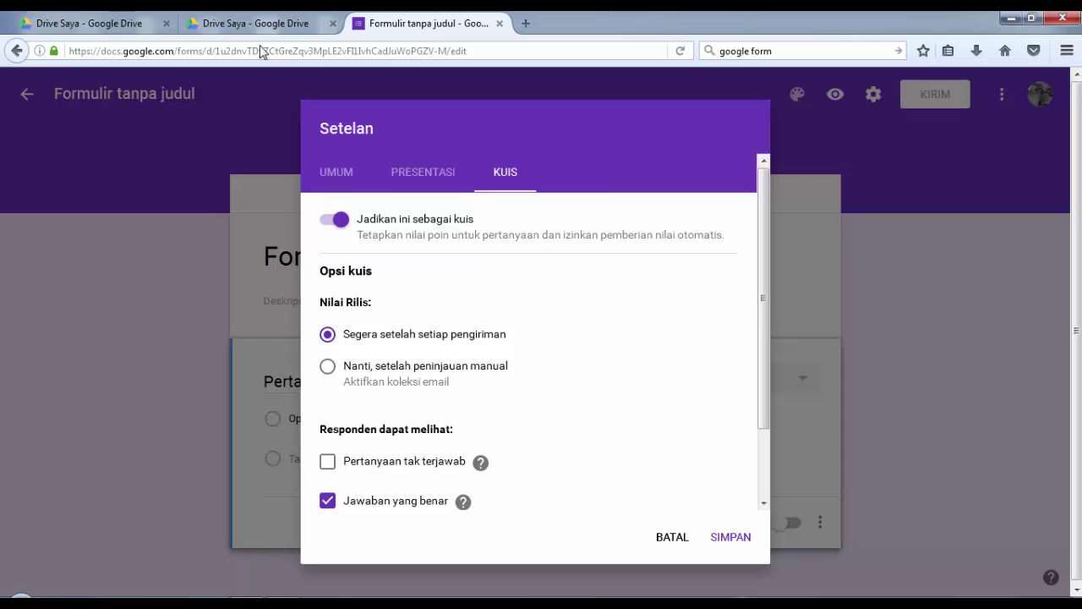
click(328, 500)
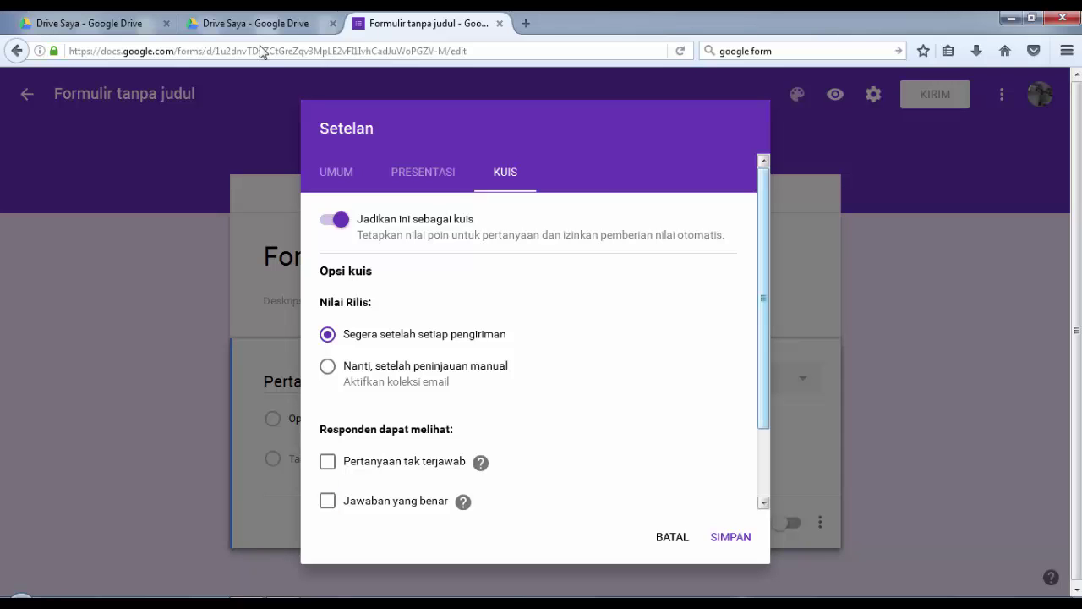
drag(763, 297, 763, 364)
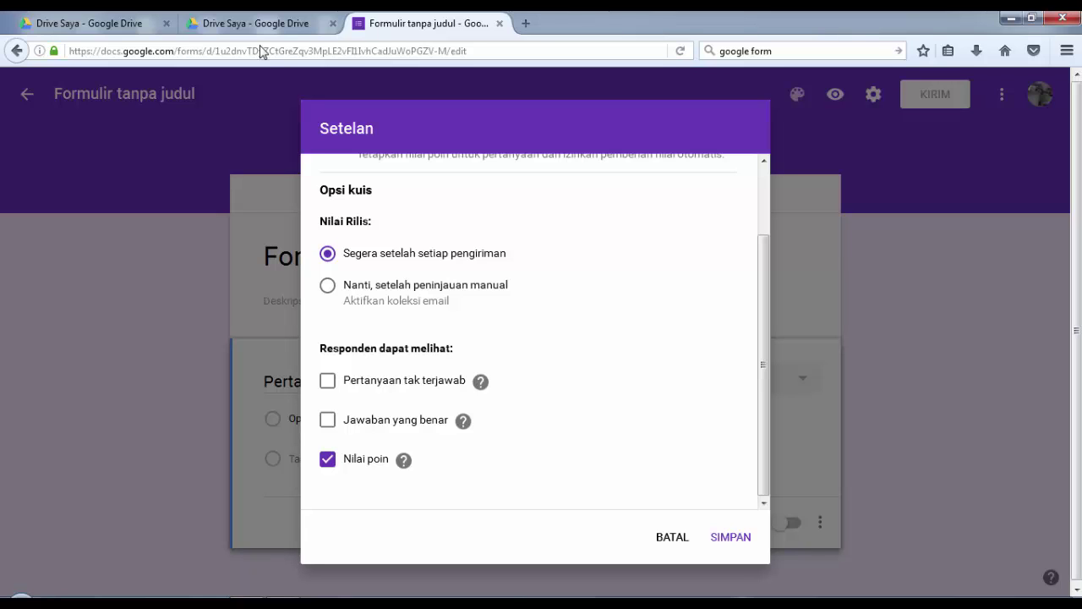
scroll(763, 338, up, 2)
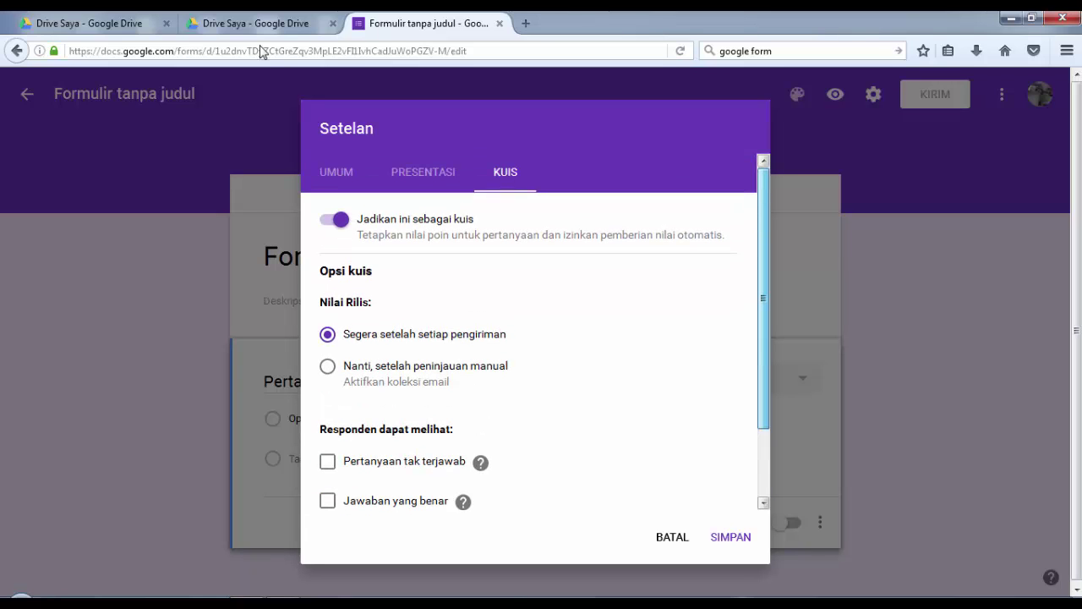
scroll(764, 338, down, 2)
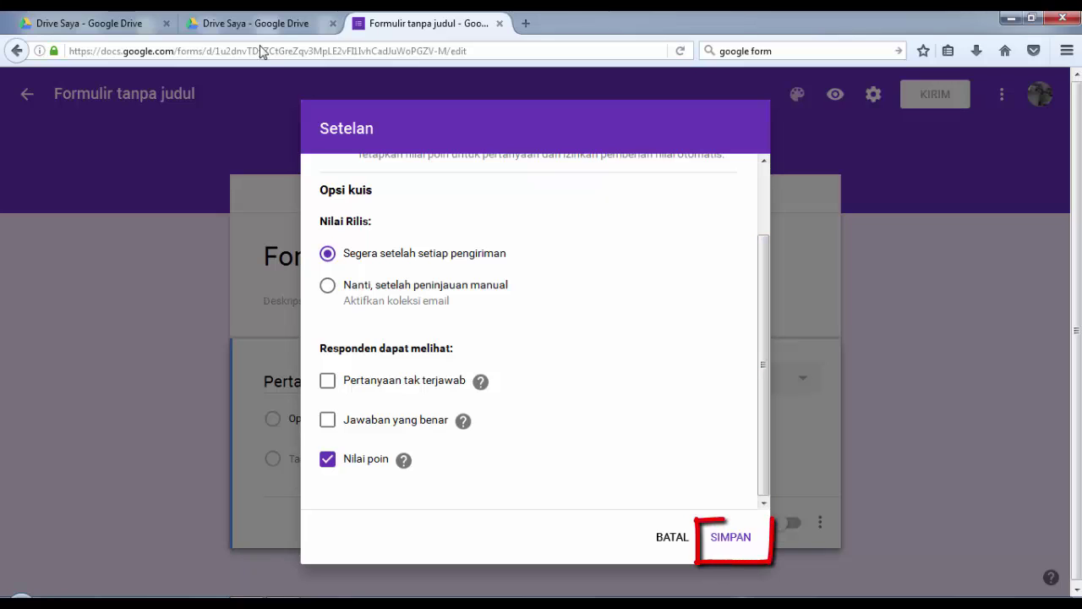
click(730, 537)
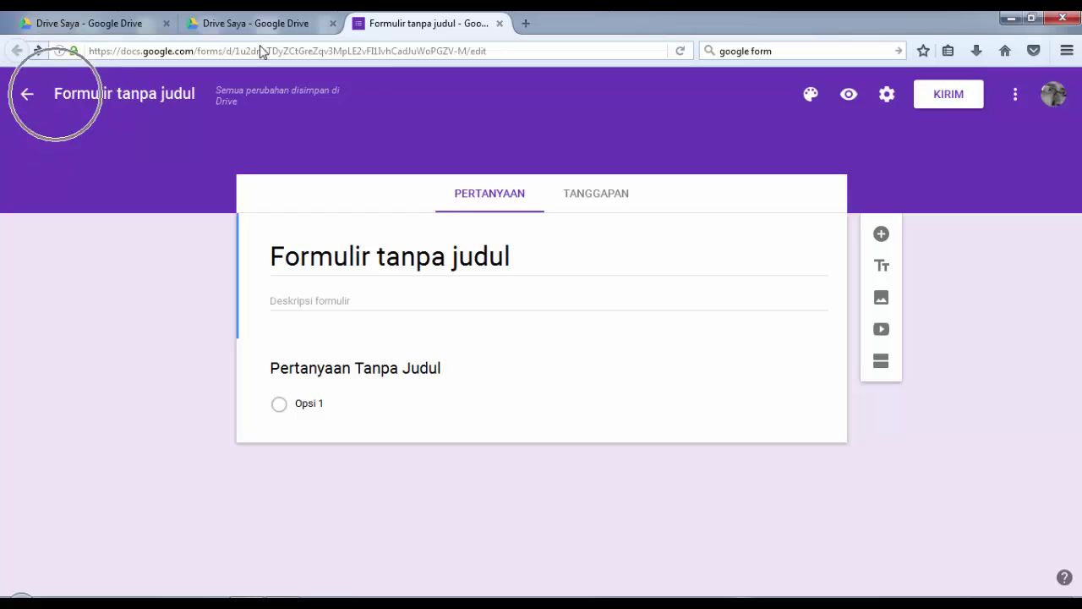
Rename the form file as "Uji Coba Quis"
click(127, 94)
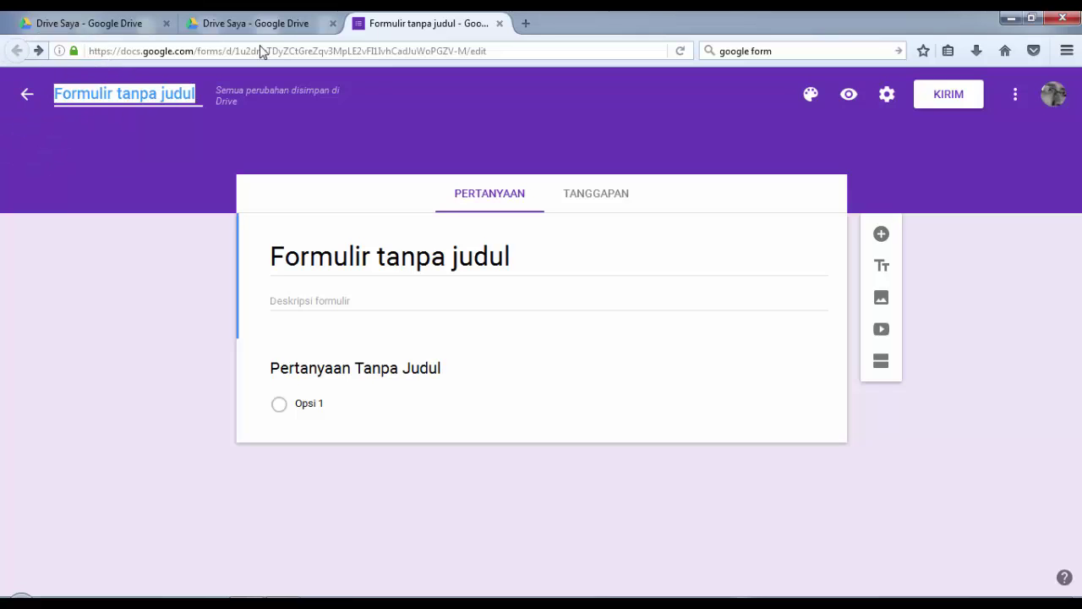
text(Fo)
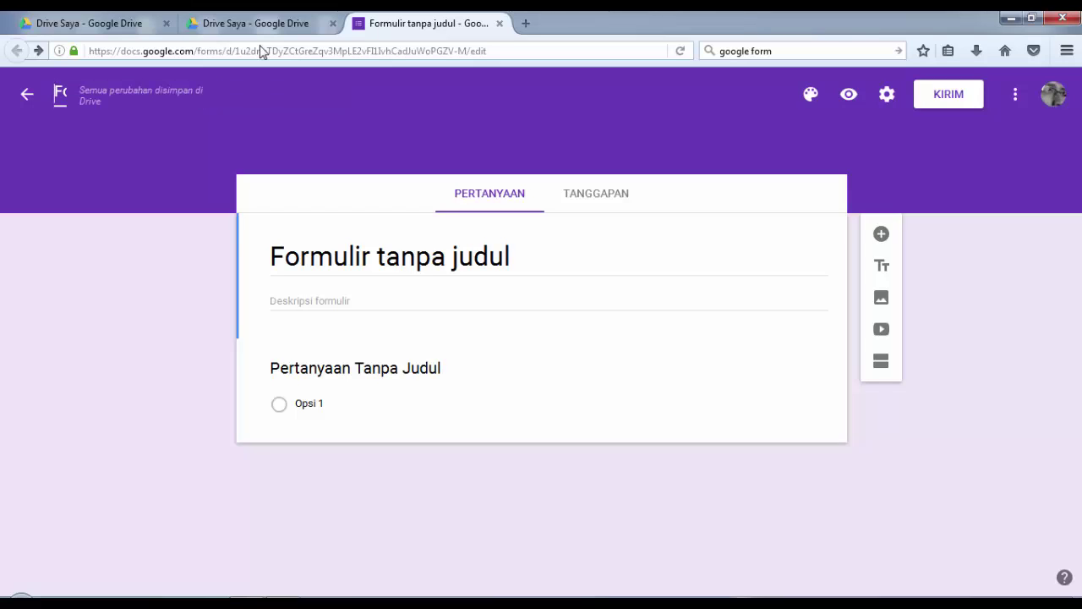
text(Uji Coba)
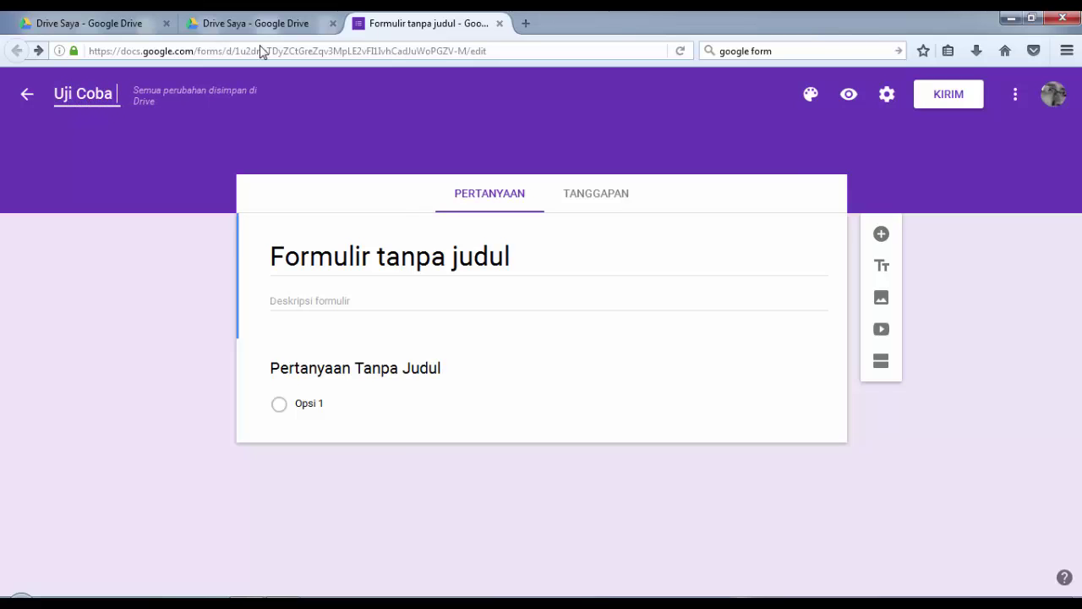
text( Quis)
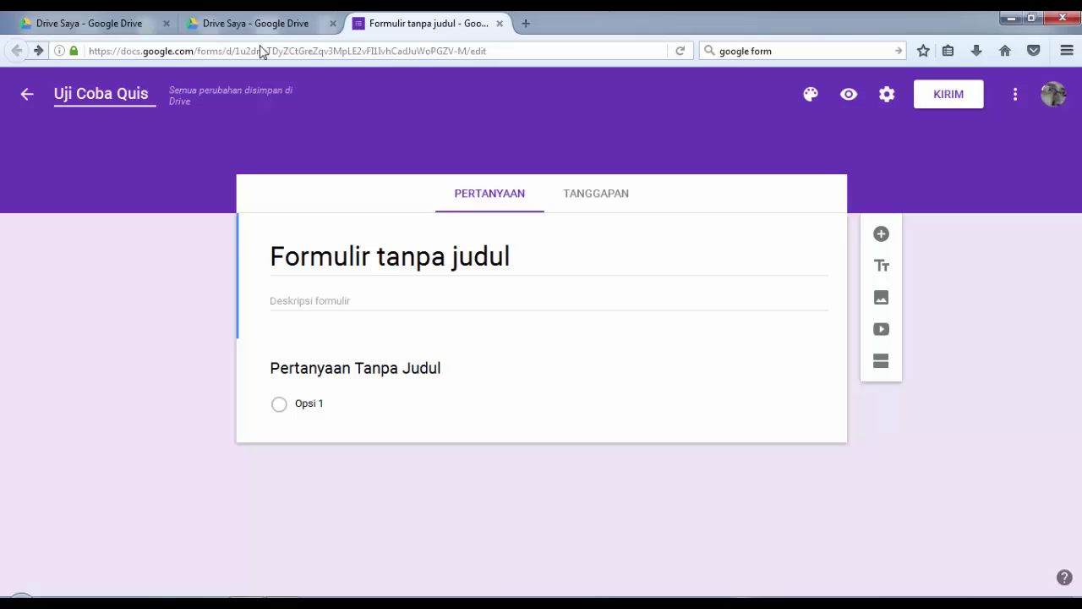
key(Return)
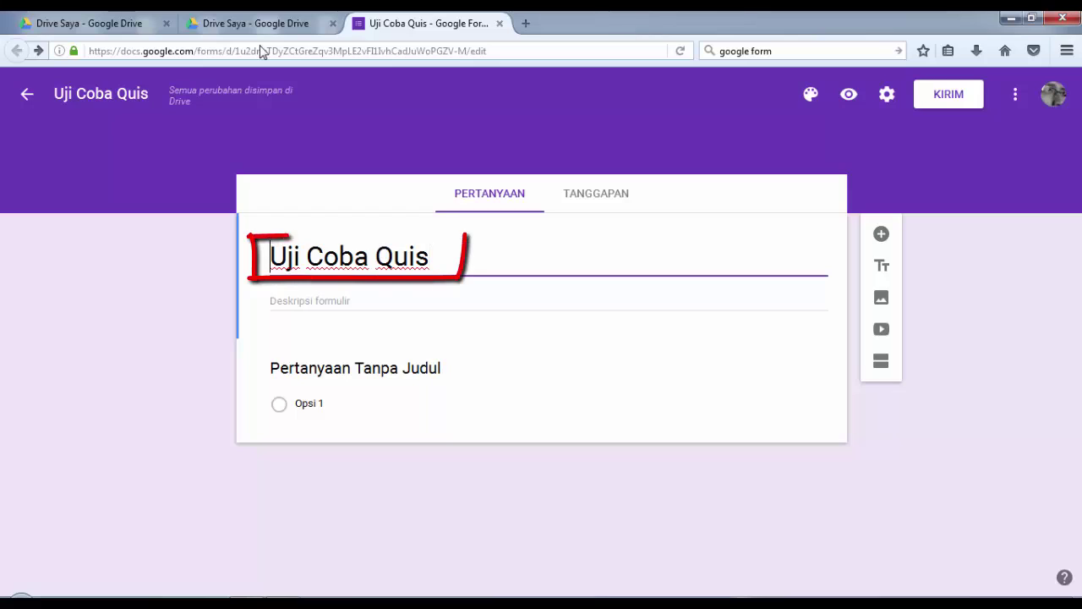
Replace the title heading inside the form with "Biodata Peserta"
key(shift+Right)
key(shift+Right)
key(shift+Right)
key(shift+Right)
key(shift+Right)
key(shift+Right)
key(shift+Right)
key(shift+Right)
key(shift+Right)
key(shift+Right)
key(shift+Right)
key(shift+Right)
key(shift+Right)
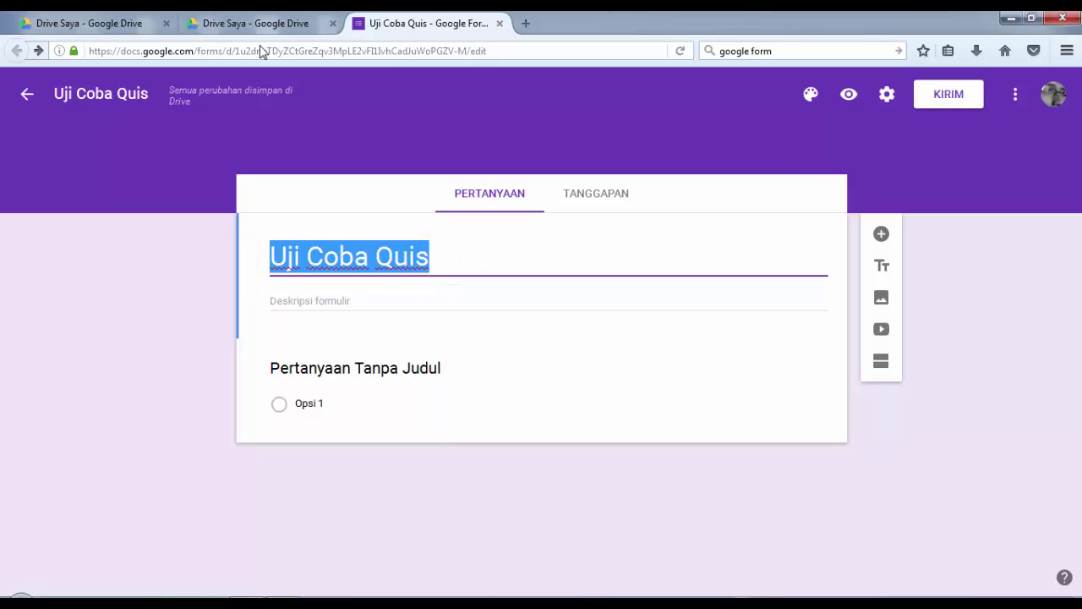
text(Bio)
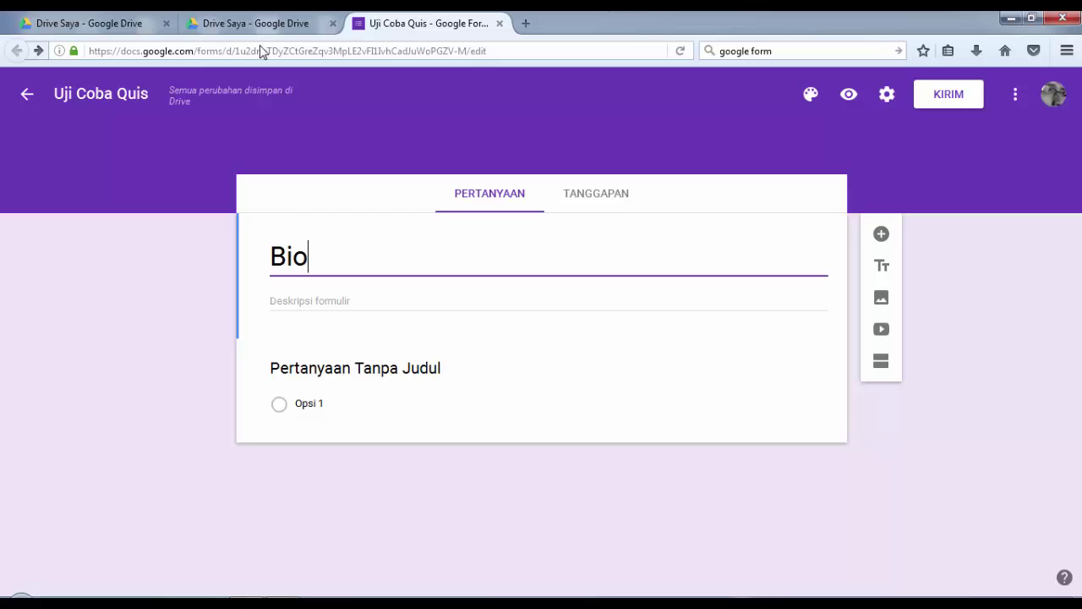
text(da)
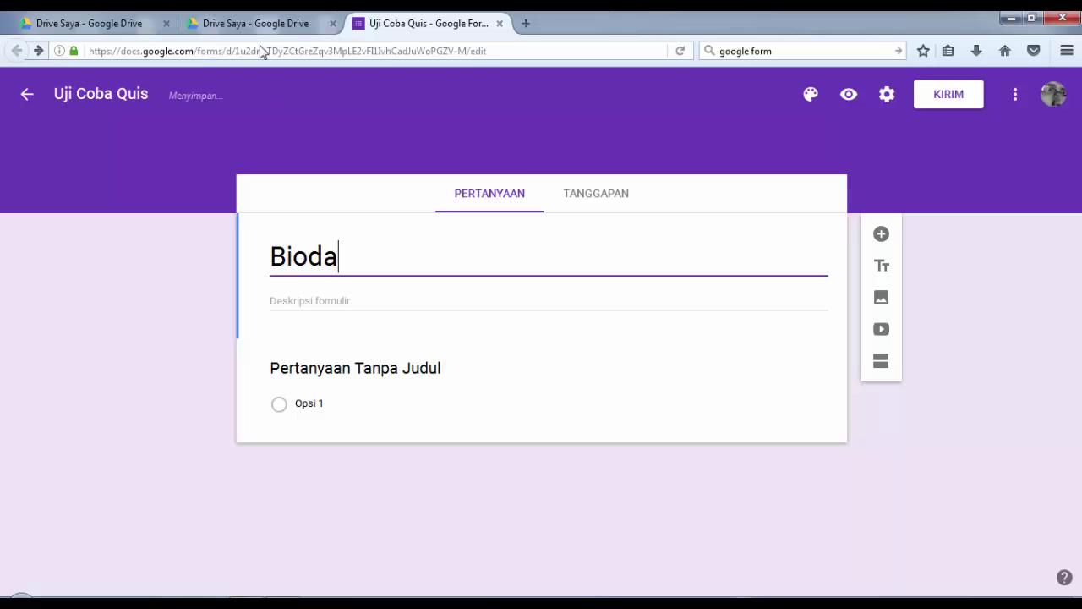
text(ta )
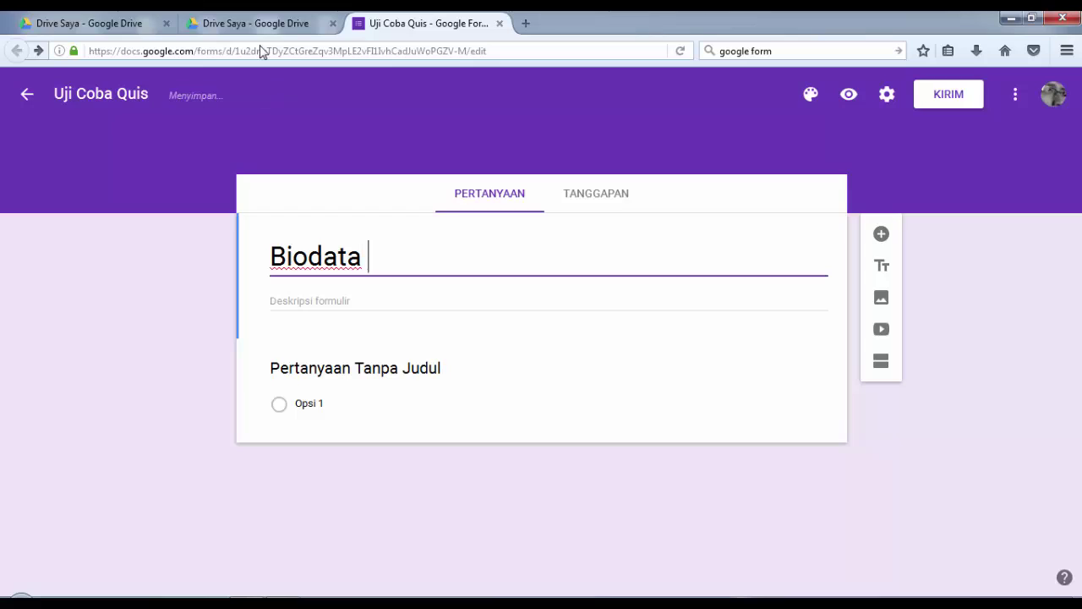
text(Peserta)
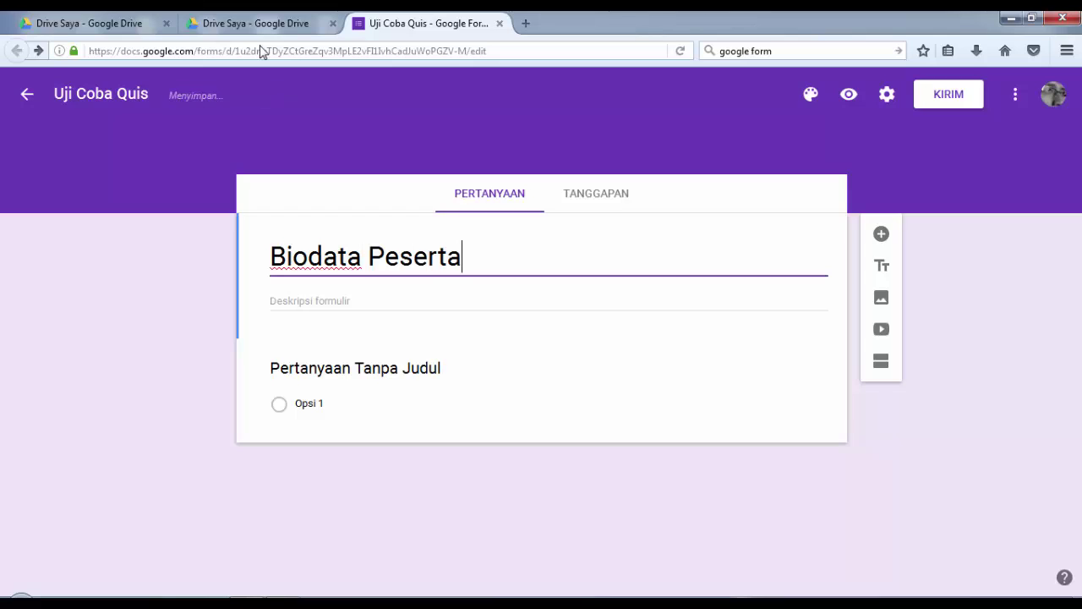
Enter "Silahkan isi data Anda dengan benar" as the form description
key(Tab)
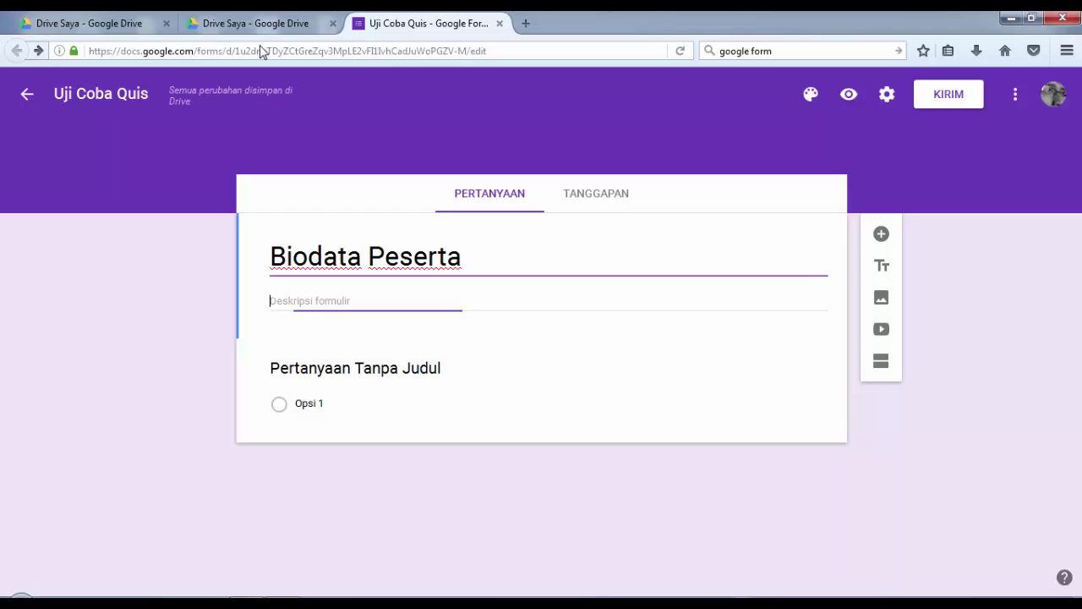
text(Si)
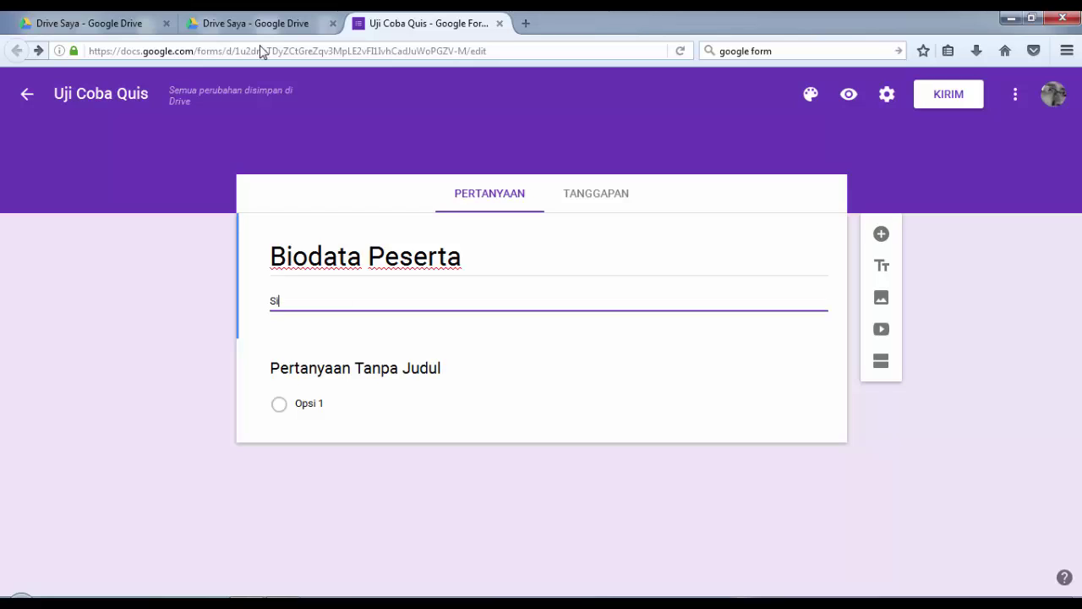
text(lahkan isi data Anda dnega)
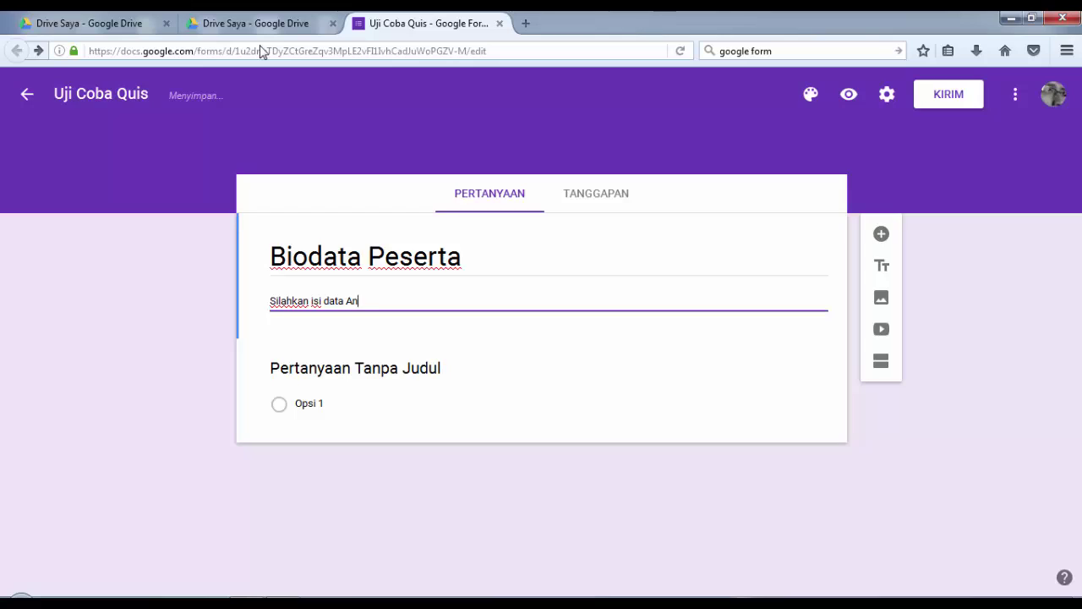
key(BackSpace)
key(BackSpace)
key(BackSpace)
key(BackSpace)
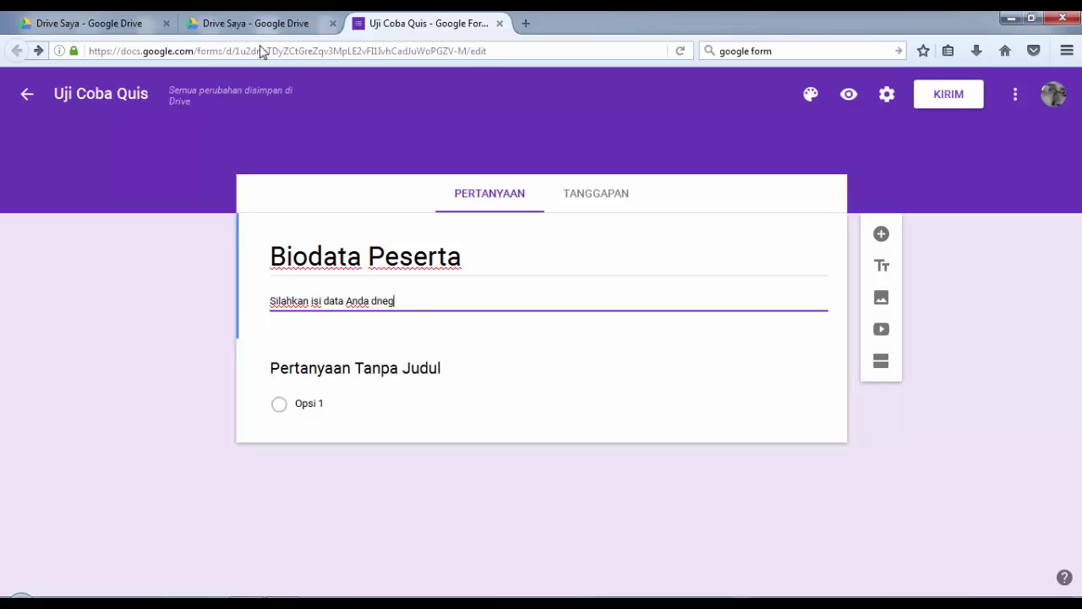
text(engan benar)
Change the first question to the "Jawaban singkat" type, title it "Nama" and make it required
key(Tab)
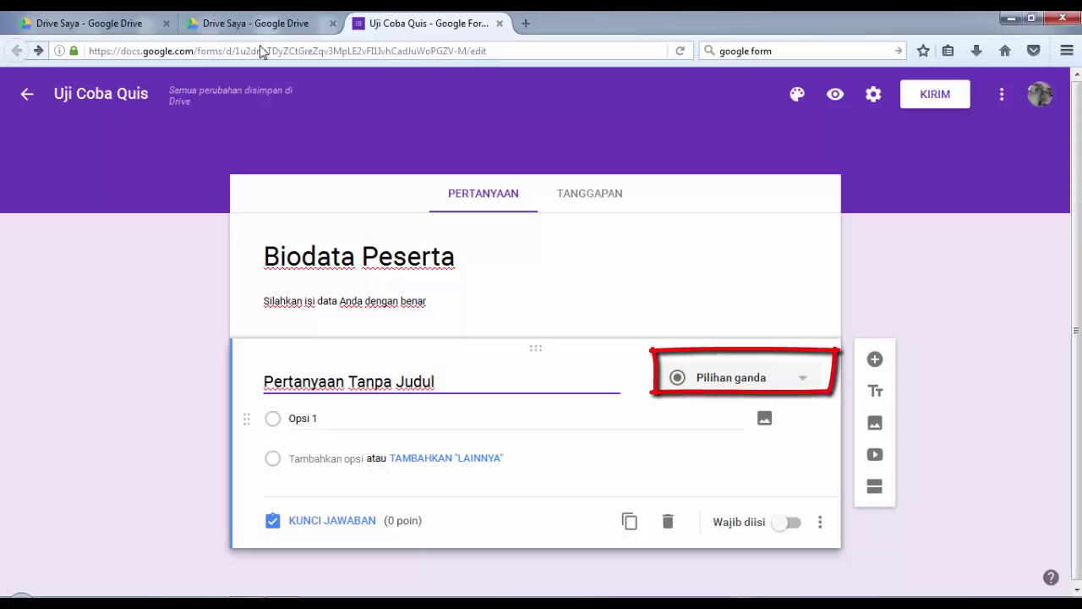
key(space)
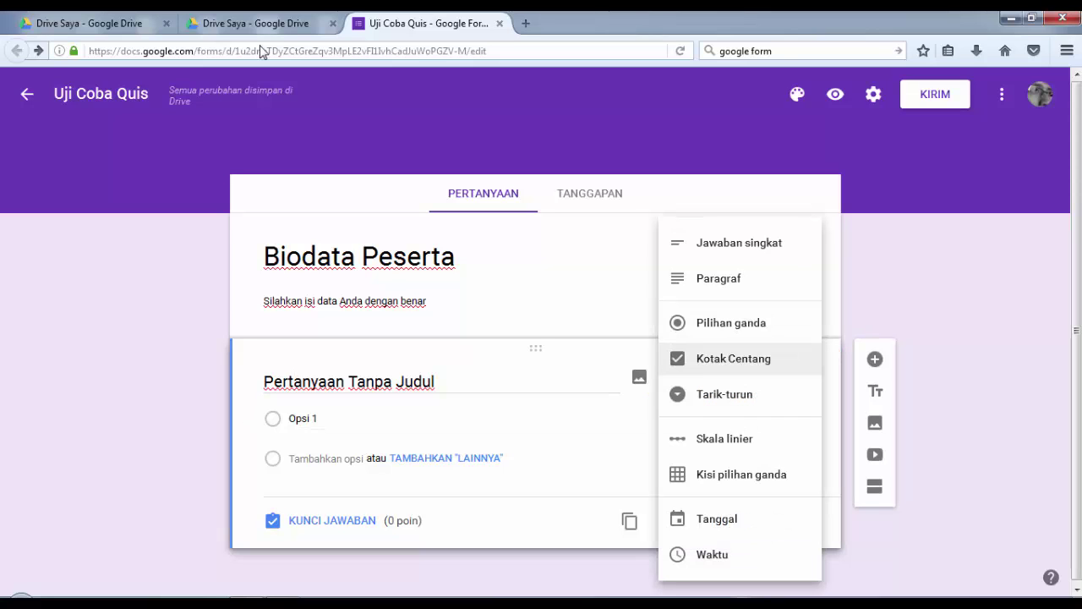
key(Up)
key(Up)
key(Up)
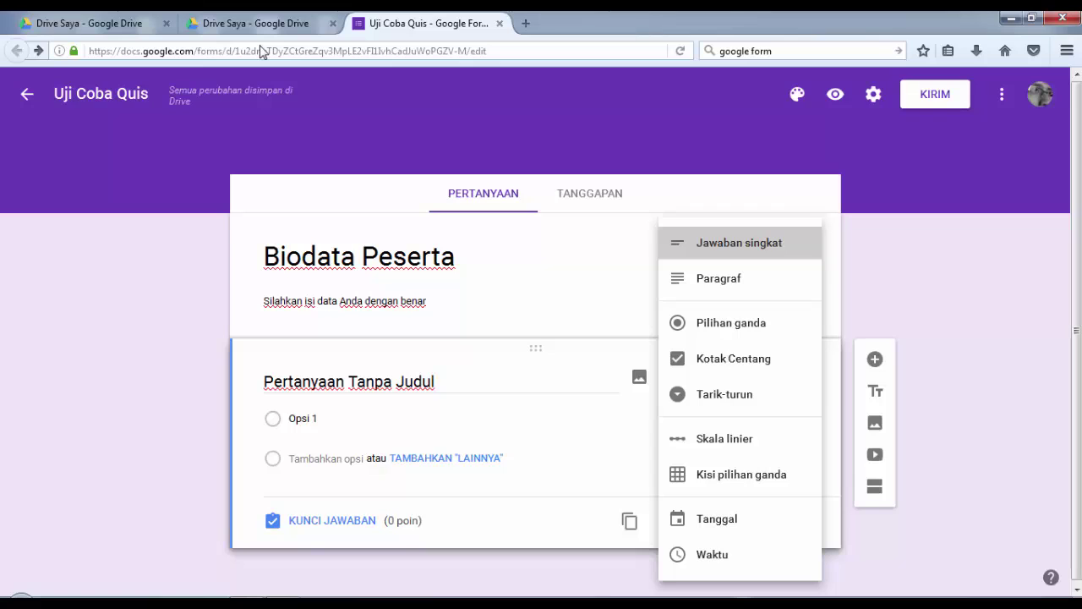
key(Return)
key(shift+Tab)
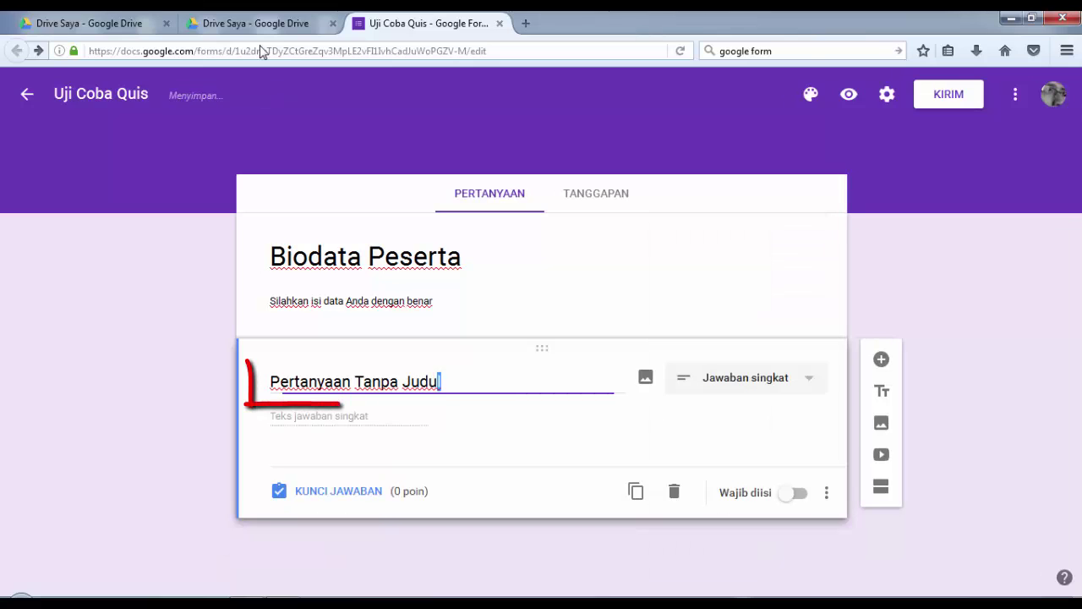
key(ctrl+a)
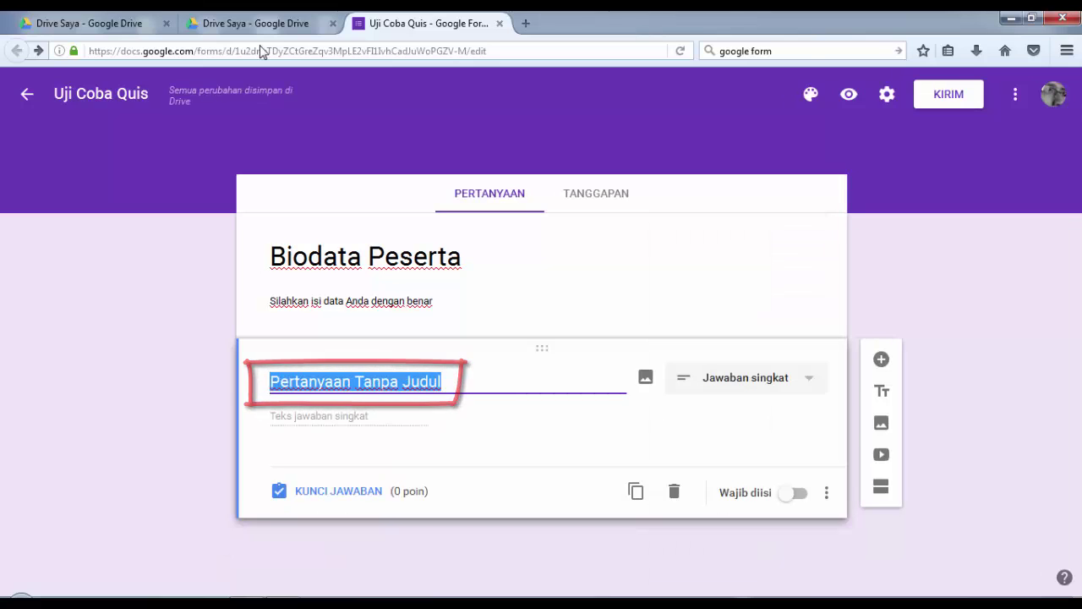
text(Nama)
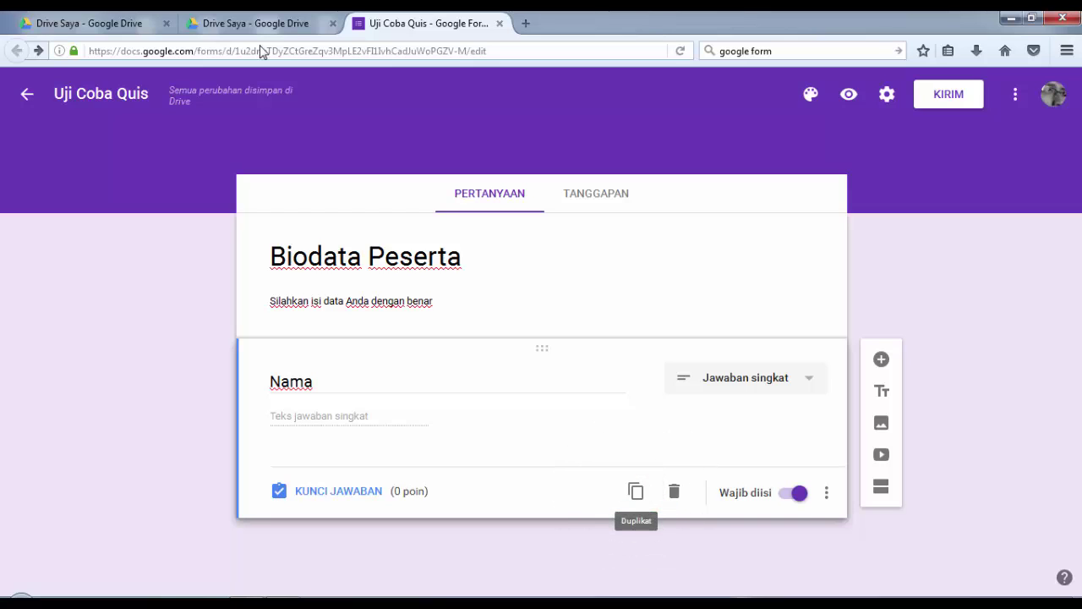
Duplicate the "Nama" question and retitle the copy "Kelas"
click(636, 492)
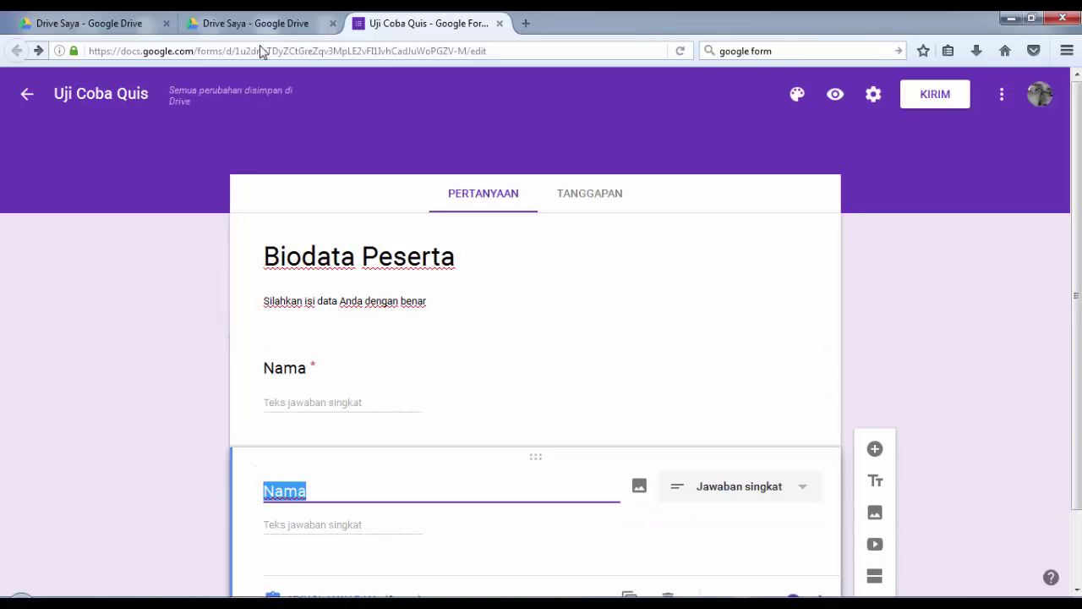
text(Kelas)
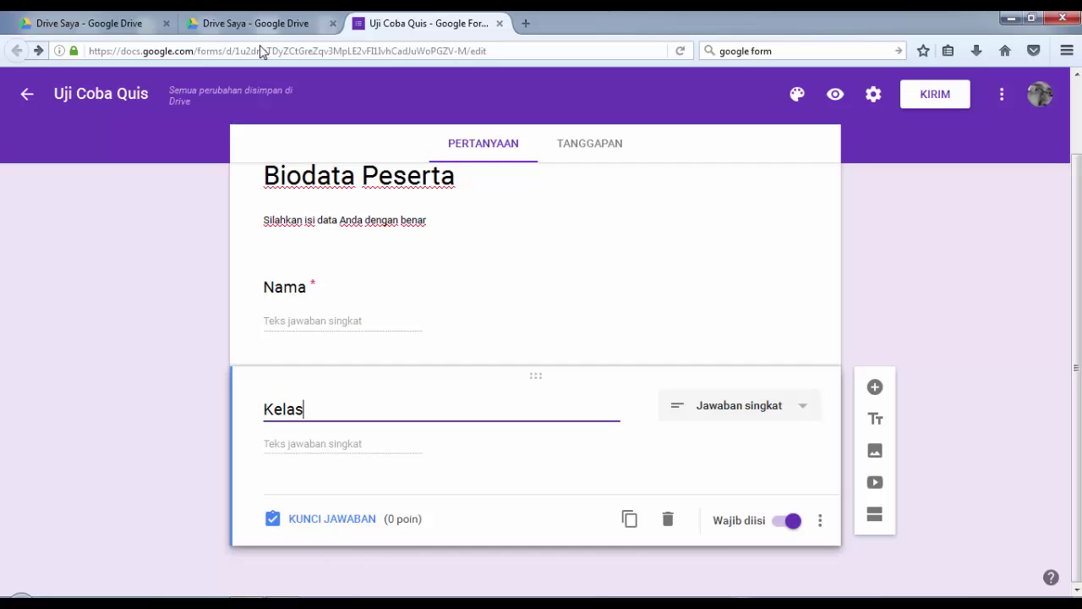
Duplicate the "Kelas" question and retitle the copy "No Absen"
click(630, 519)
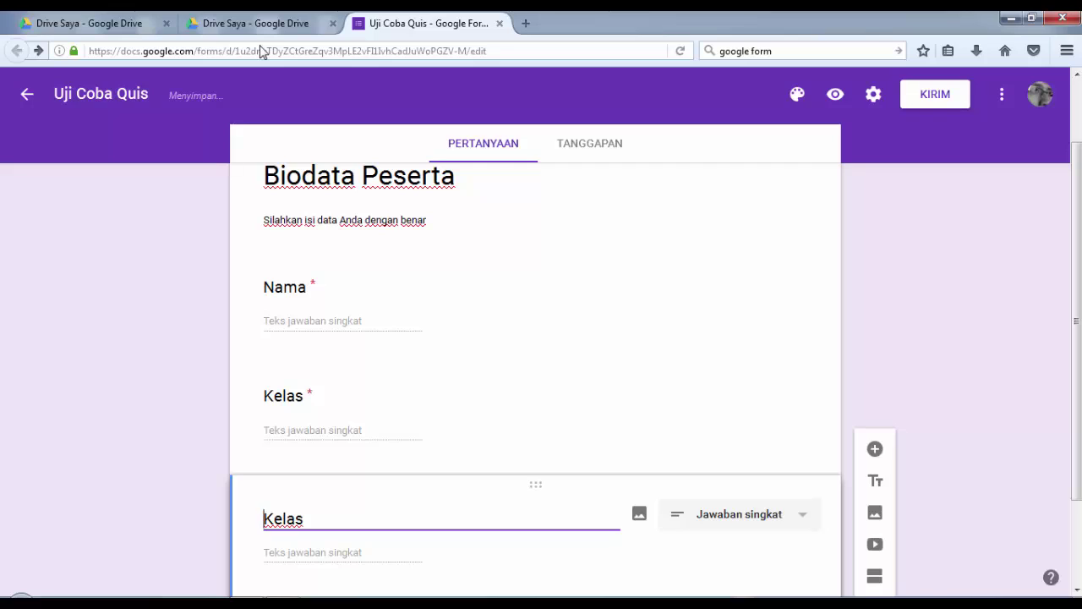
drag(306, 519, 263, 519)
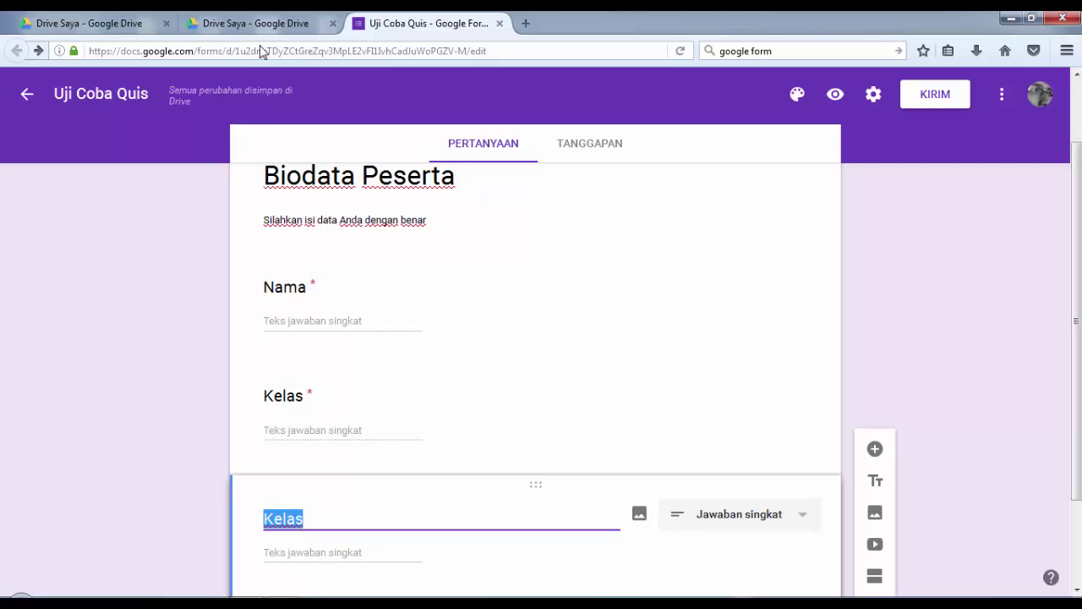
text(No ab)
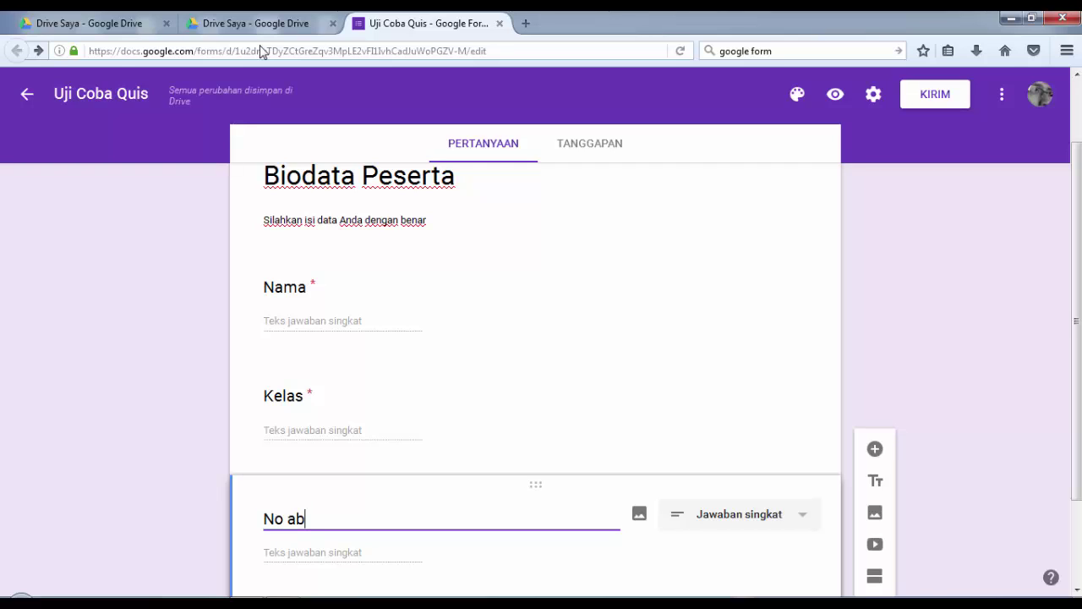
key(BackSpace)
key(BackSpace)
text(A)
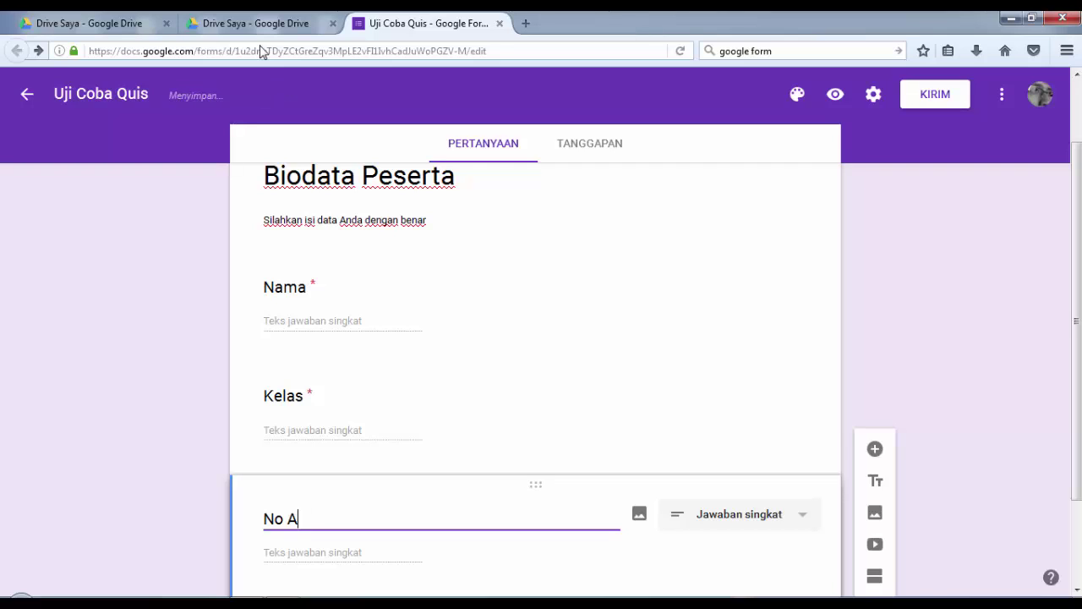
text(bsen)
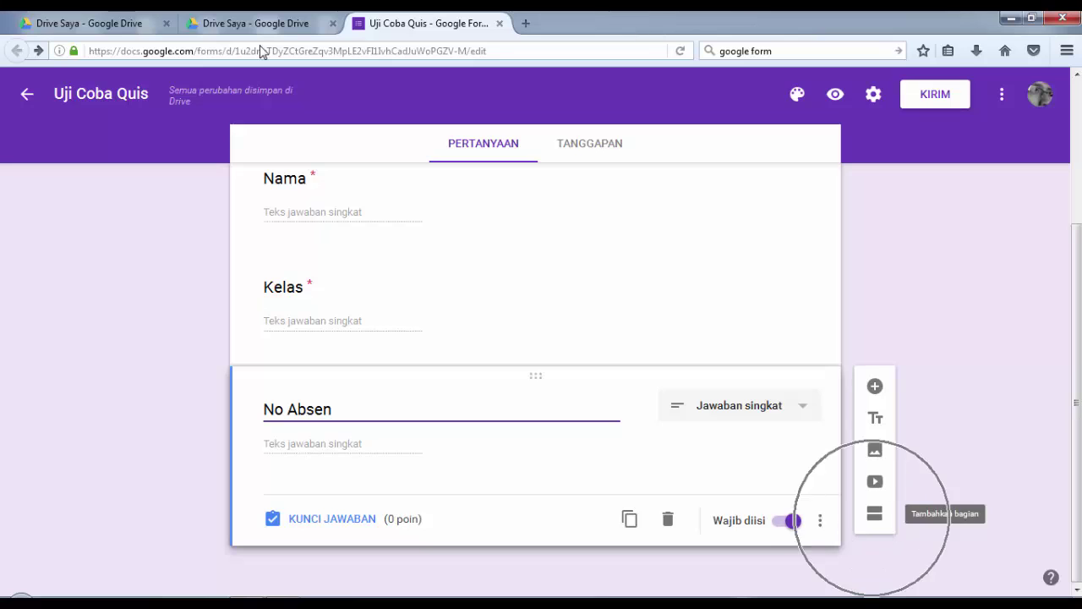
Add a new section after the biodata questions and title it "Jawab Pertanyaan di Bawah Ini !"
click(874, 513)
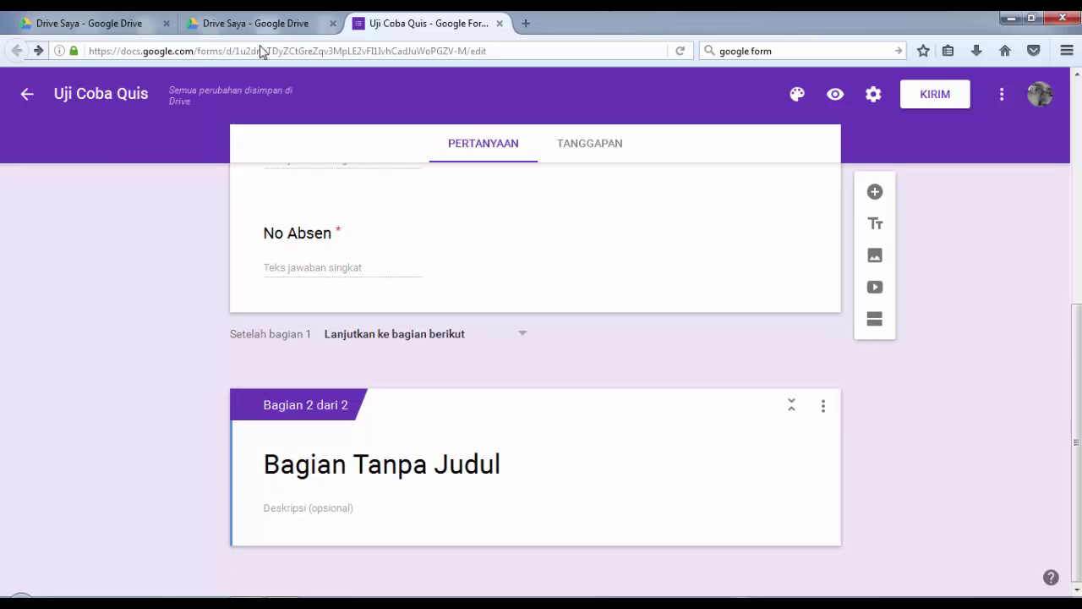
drag(264, 464, 502, 464)
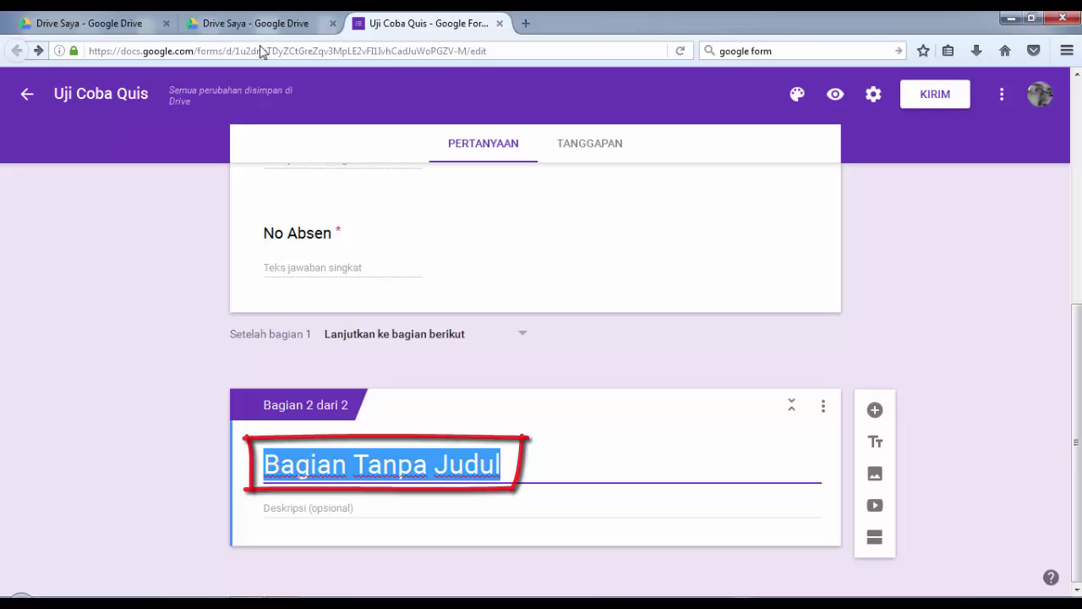
text(Jawab )
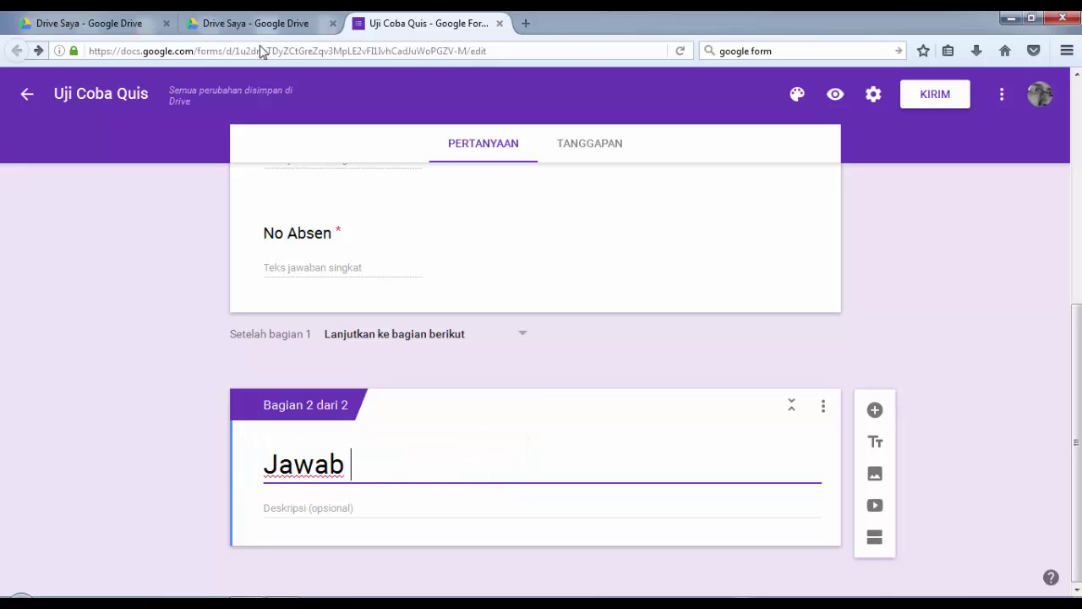
text(Pertany)
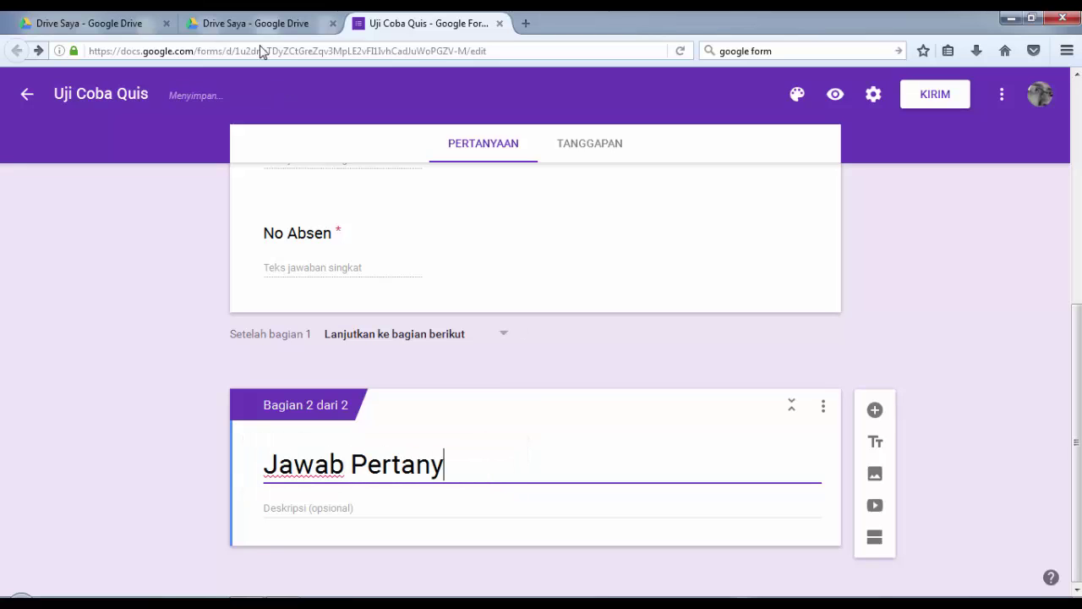
text(aan di B)
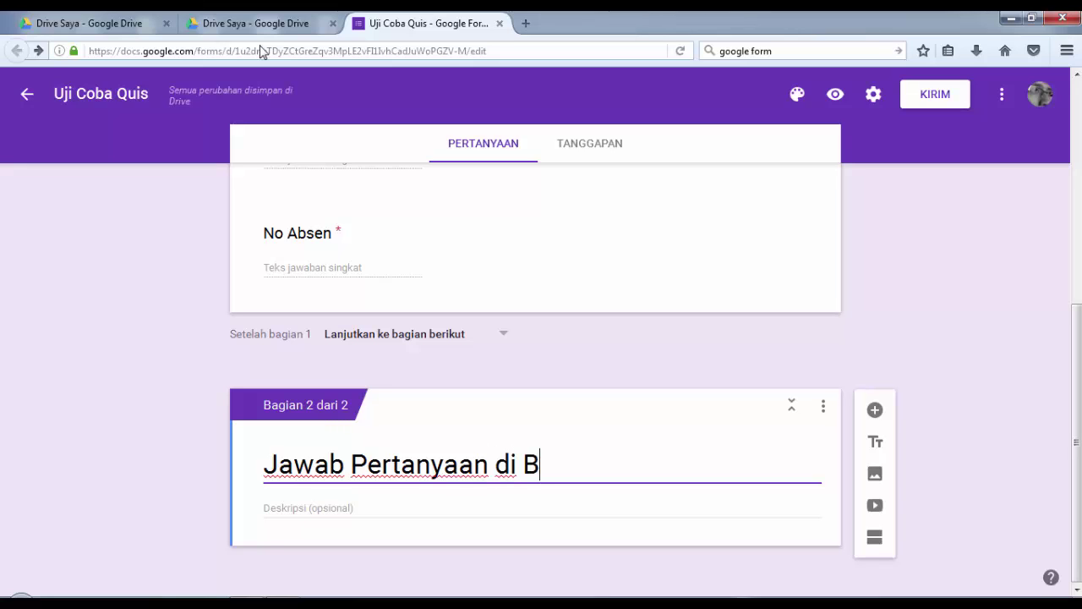
text(awah I)
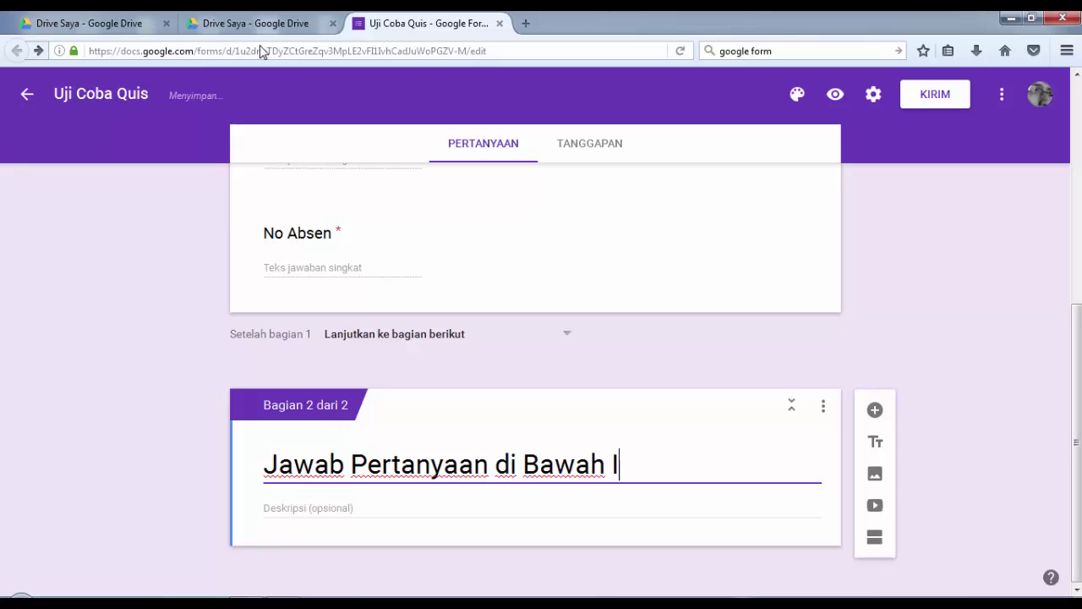
text(ni !)
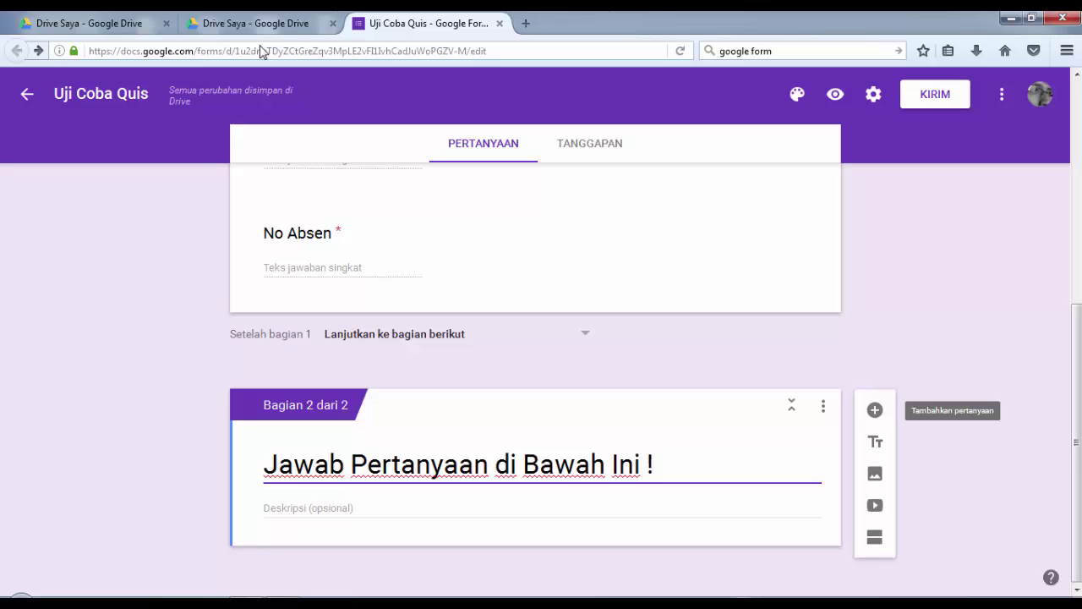
Add a "Pilihan ganda" question to the second section reading "Komponen elektronika yg berfungsi utk menghambat arus listrik adalah..."
click(875, 410)
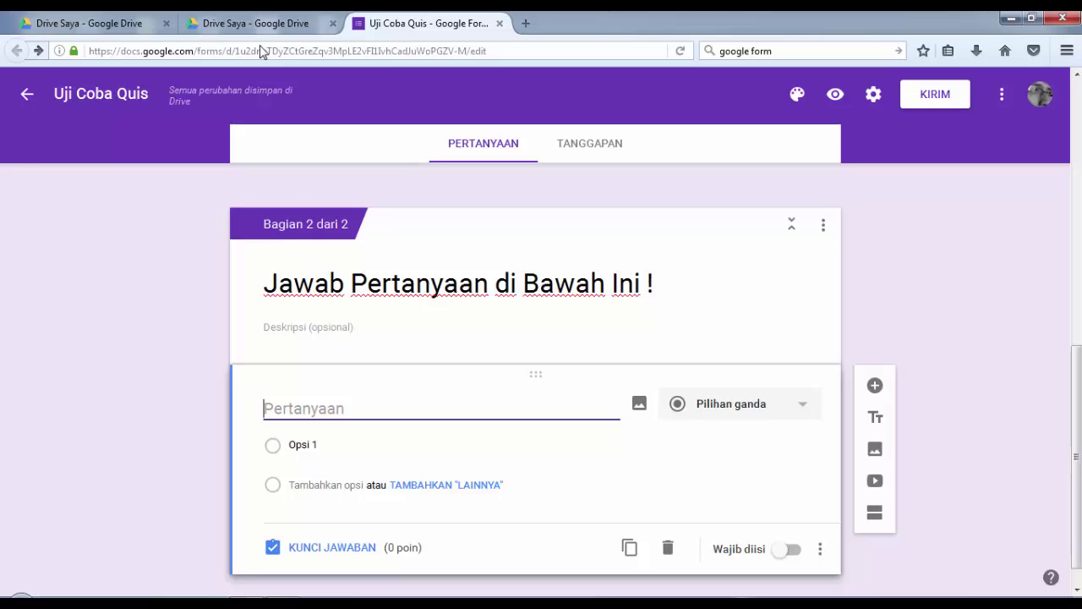
text(Kom)
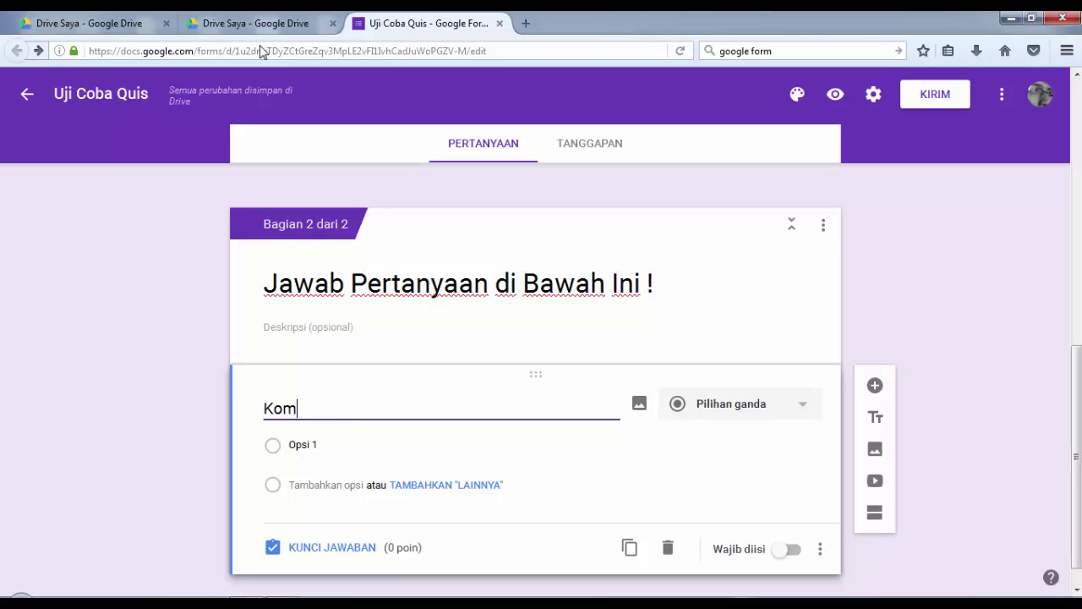
text(ponen )
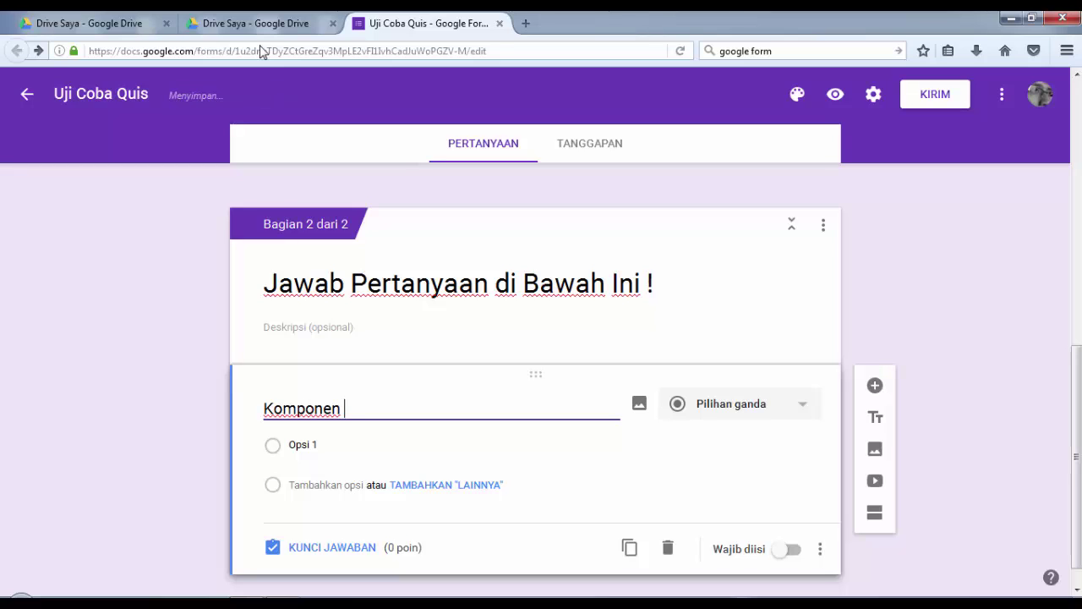
text(elektronika)
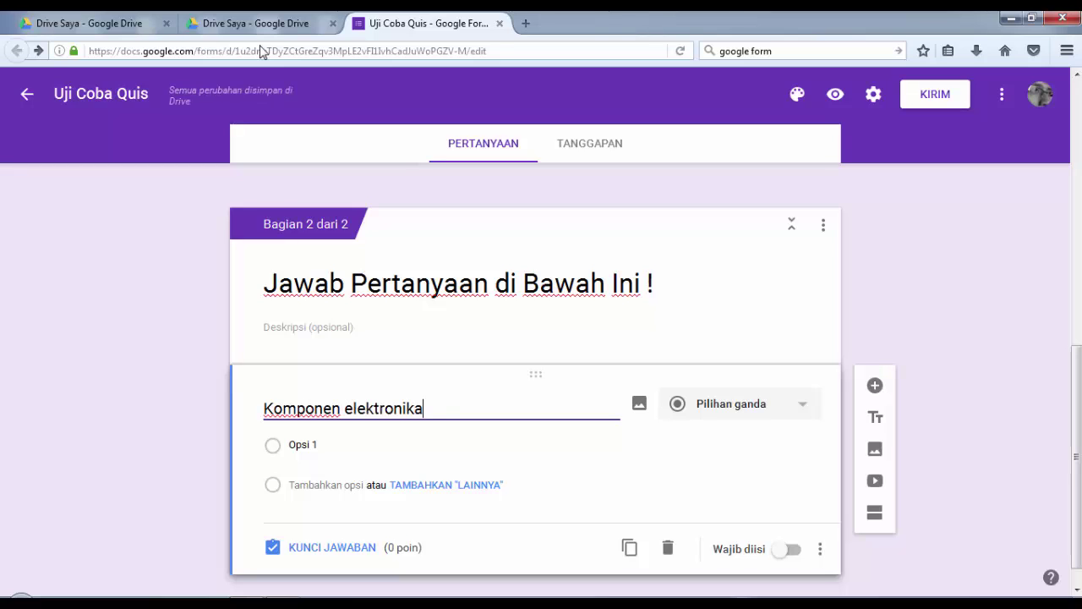
text( untuk)
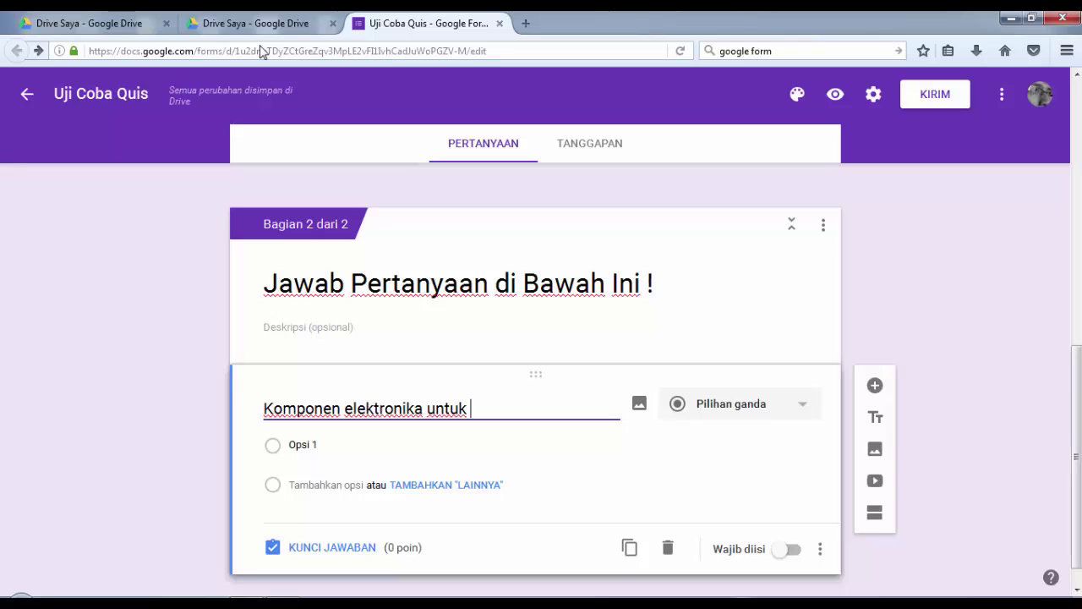
key(BackSpace)
key(BackSpace)
key(BackSpace)
key(BackSpace)
key(BackSpace)
key(BackSpace)
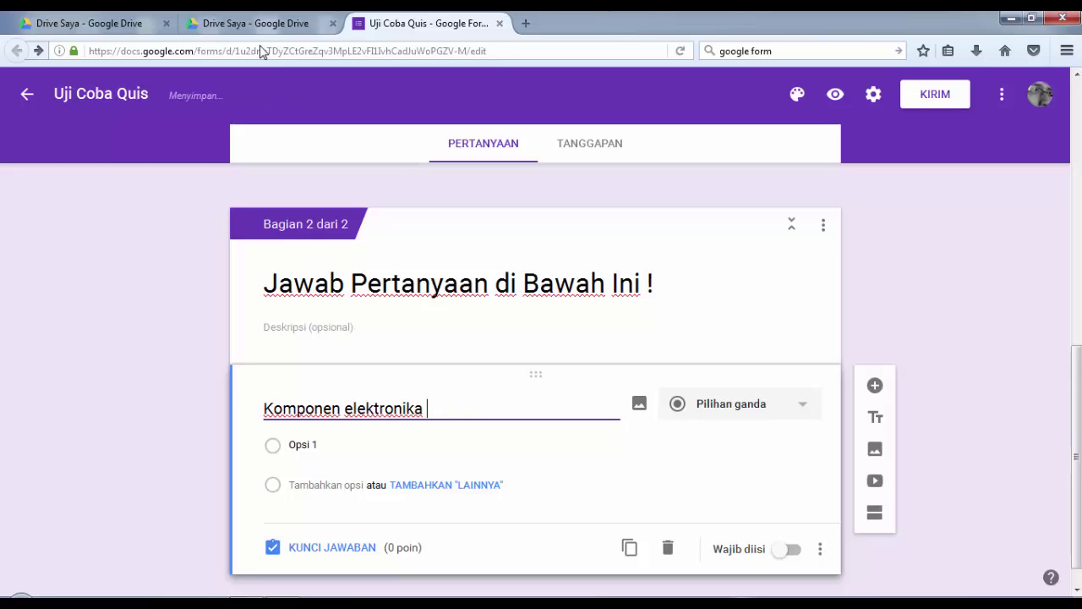
text(yg berfung)
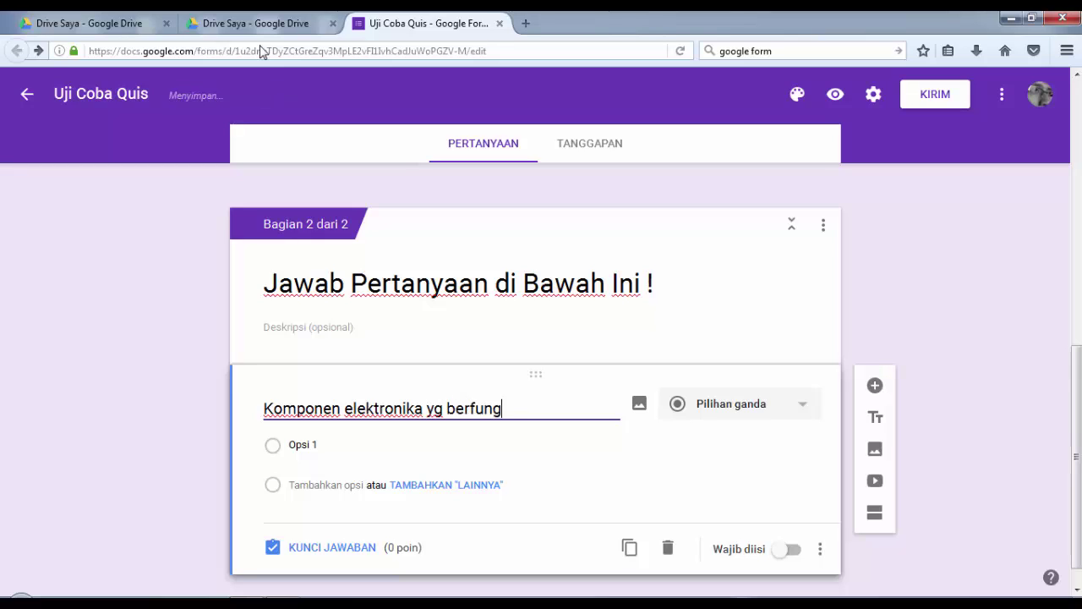
text(siu)
key(BackSpace)
key(BackSpace)
key(BackSpace)
text(si utk mengham)
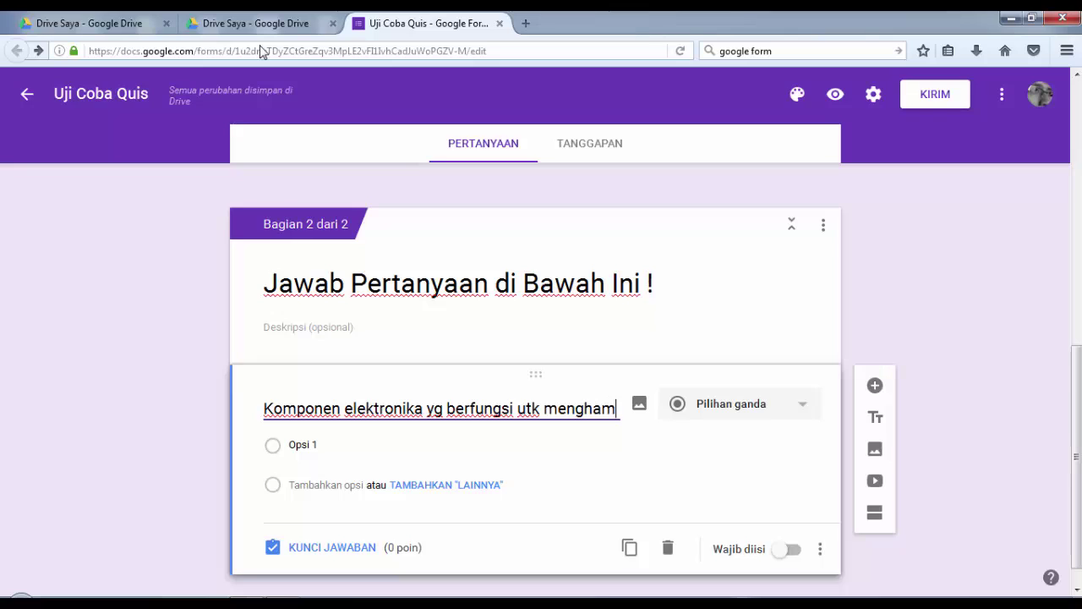
text(bar arus )
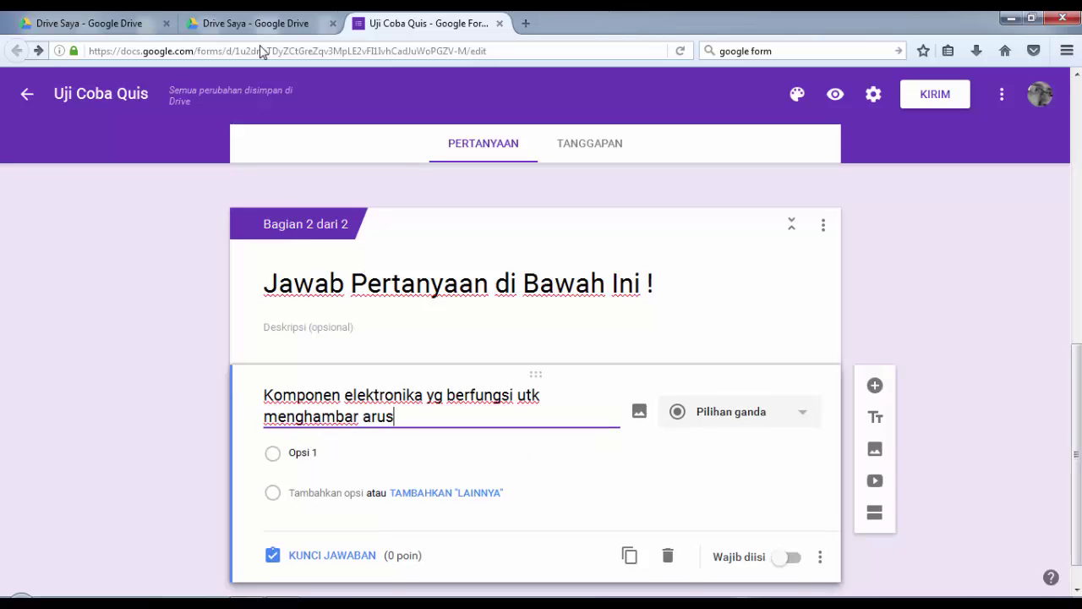
text(listr)
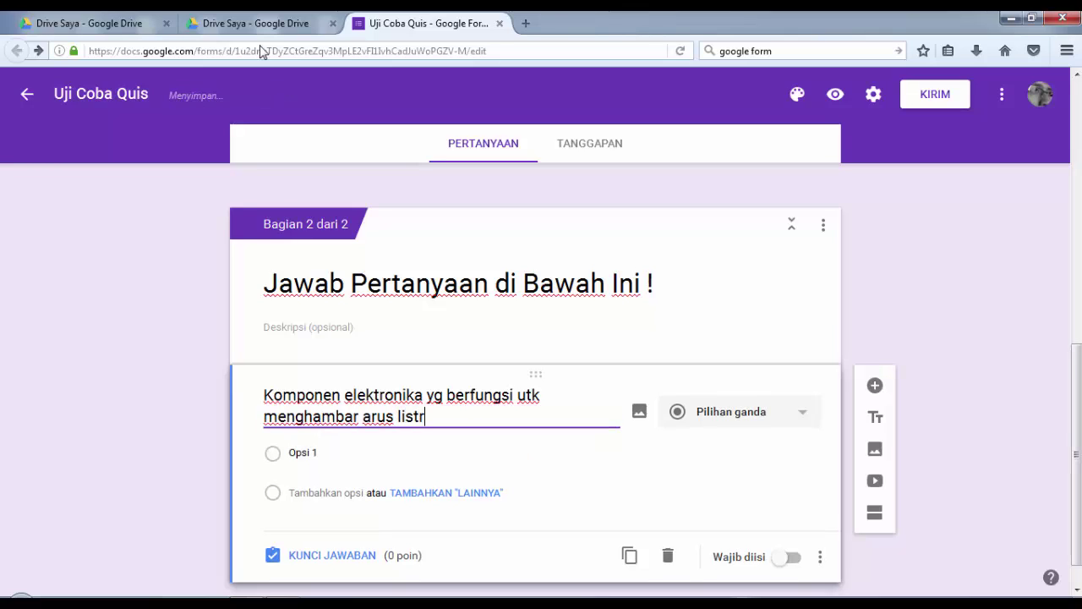
text(ik adlah)
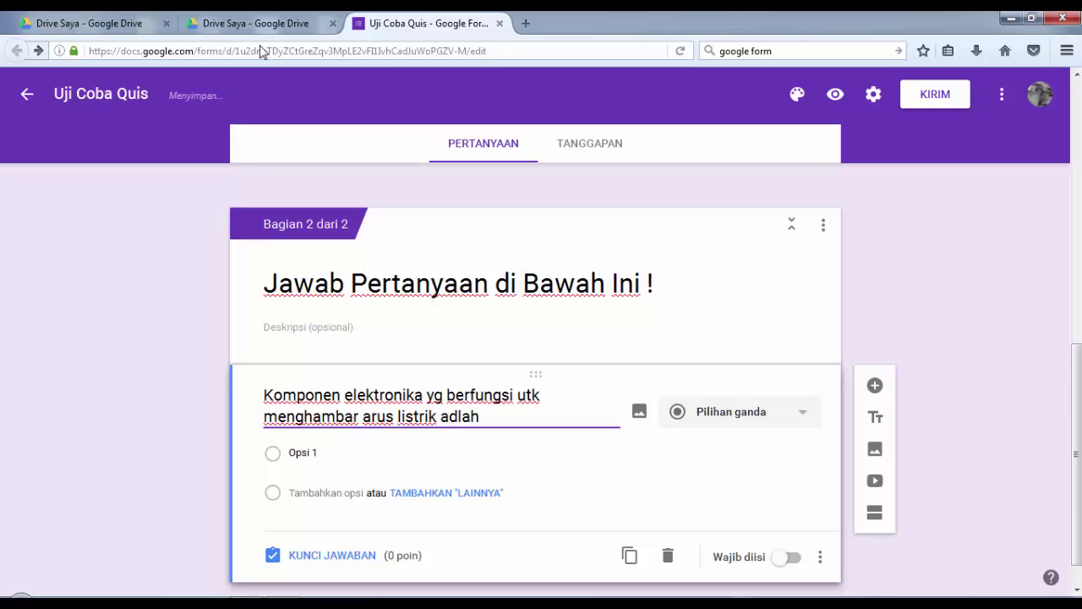
key(BackSpace)
key(BackSpace)
key(BackSpace)
text(alah...)
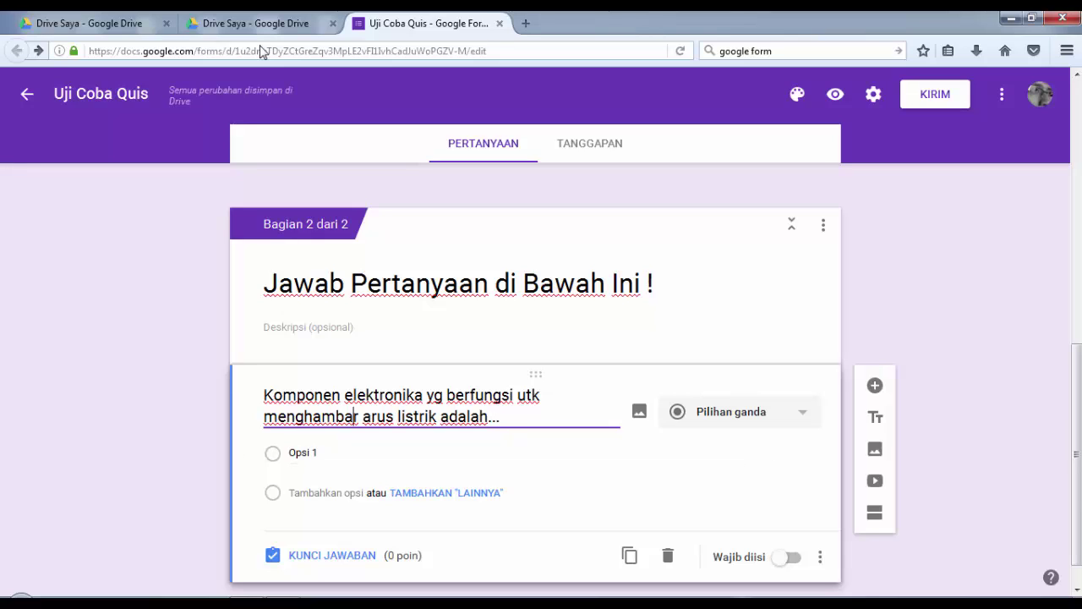
key(BackSpace)
text(t)
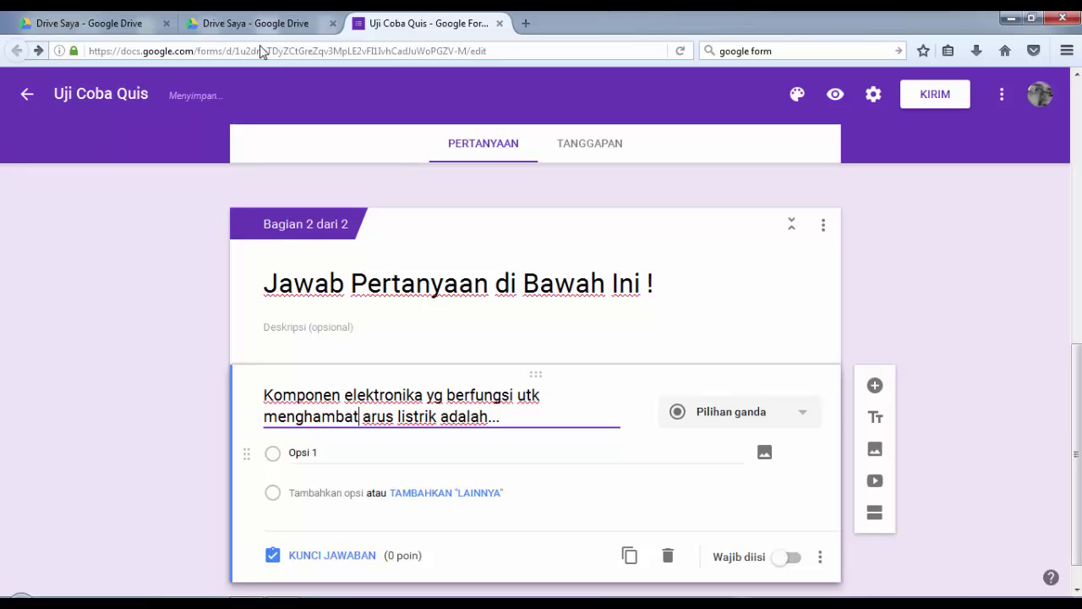
Give the question the answer options "Resistor", "Kapasitor" and "Dioda", leaving no "Lainnya" option
key(Return)
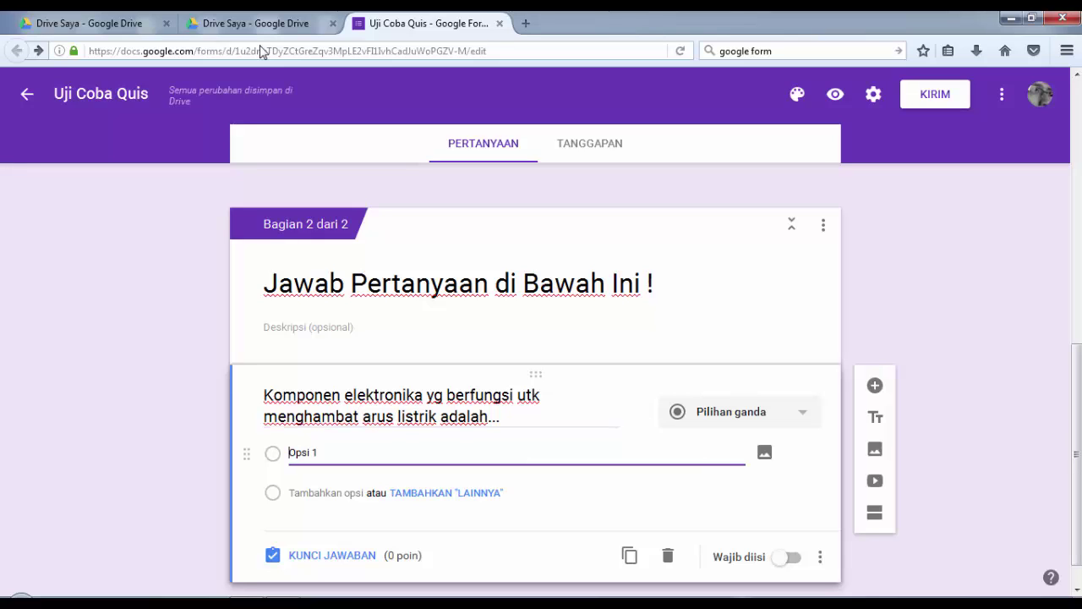
key(ctrl+a)
text(Resistor)
key(Tab)
key(Tab)
key(Return)
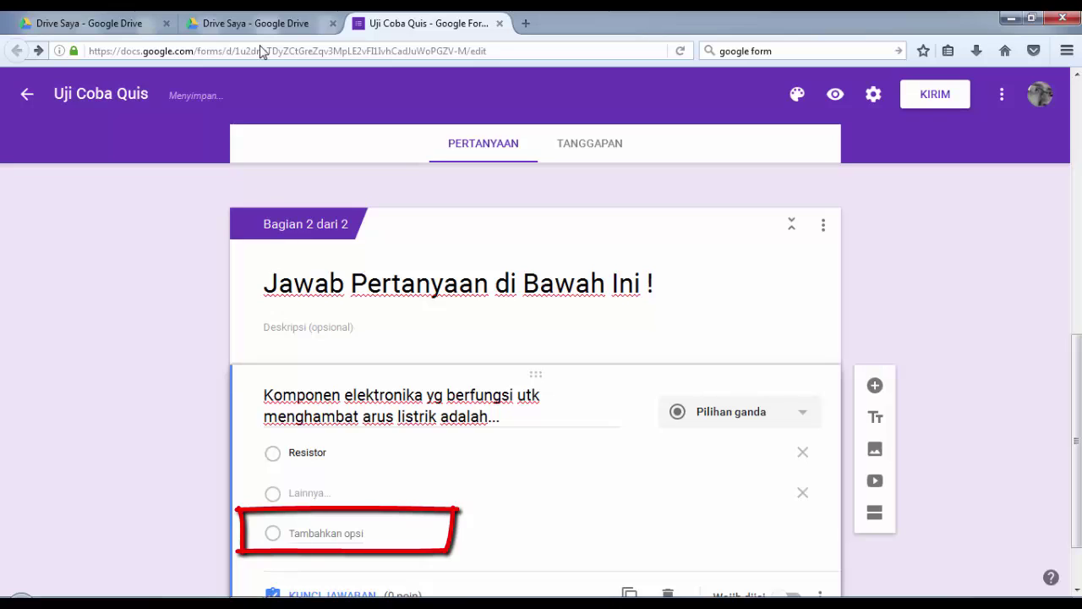
key(Tab)
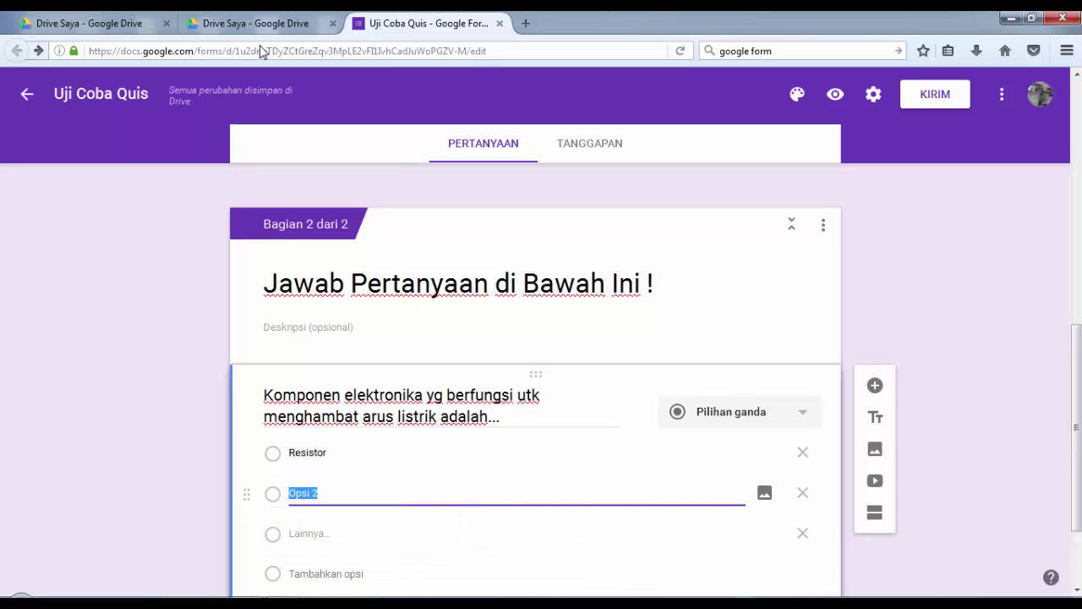
text(Kapasitor)
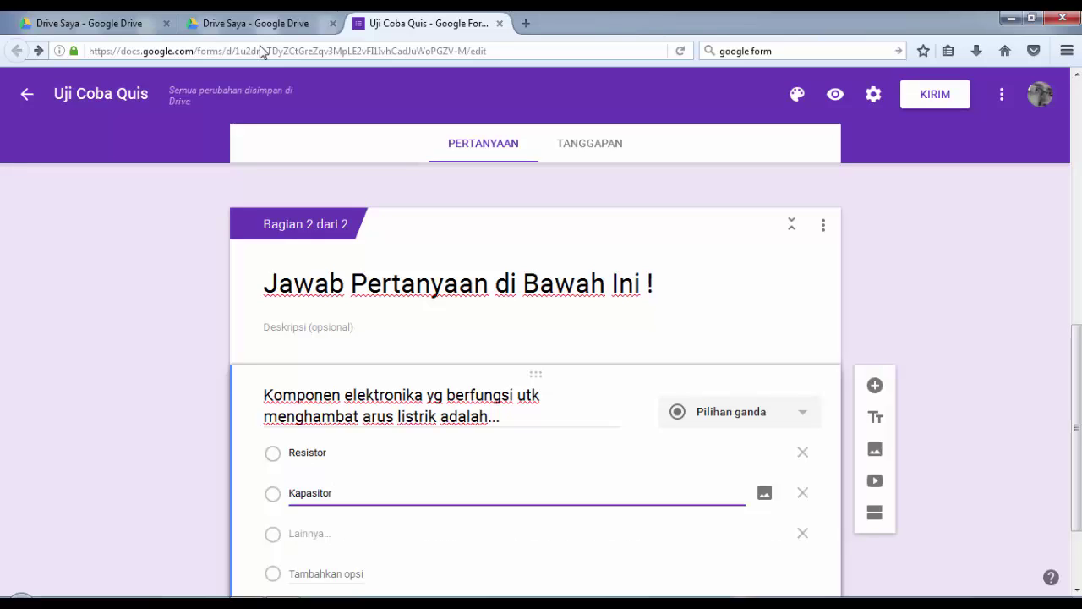
key(Return)
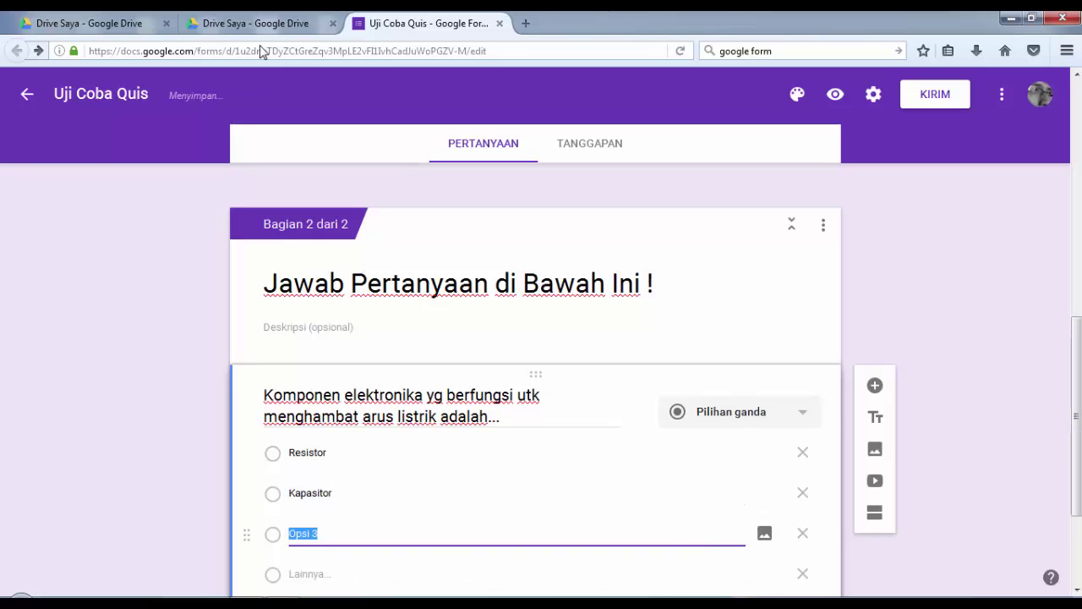
text(D)
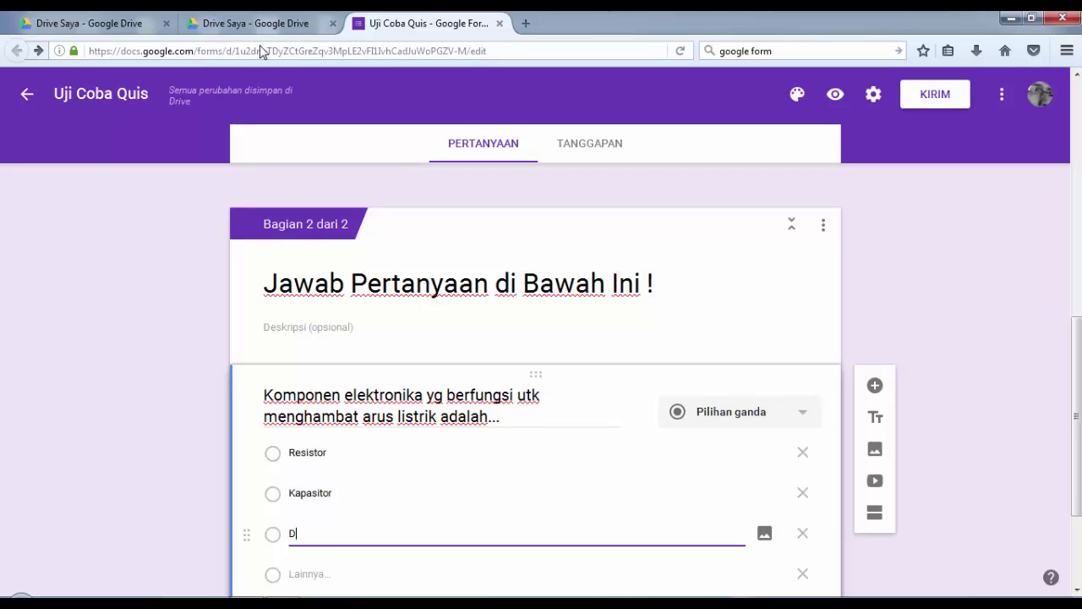
text(ioda)
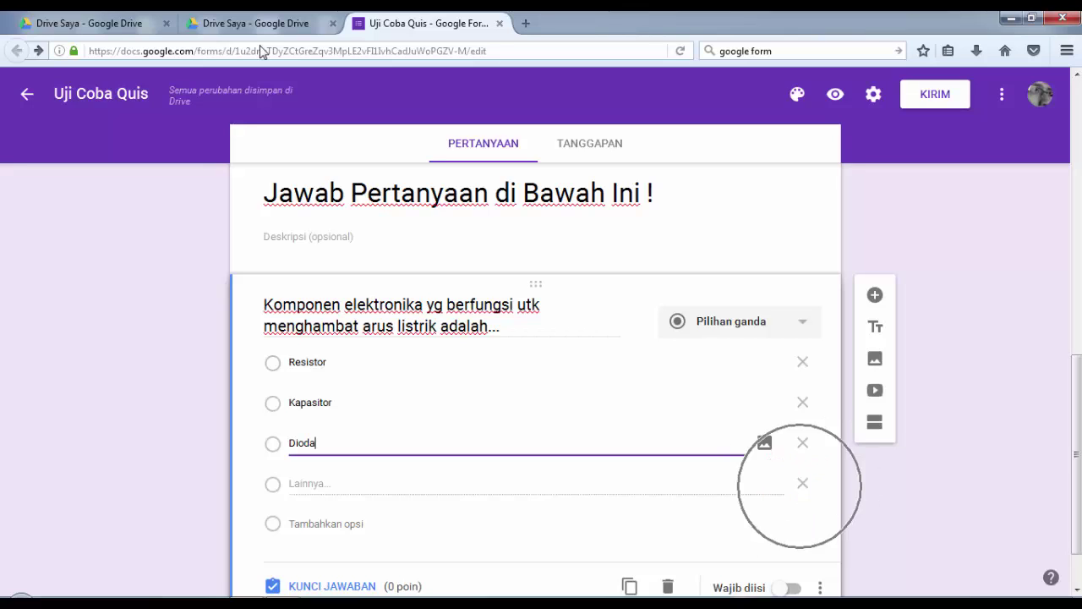
click(802, 483)
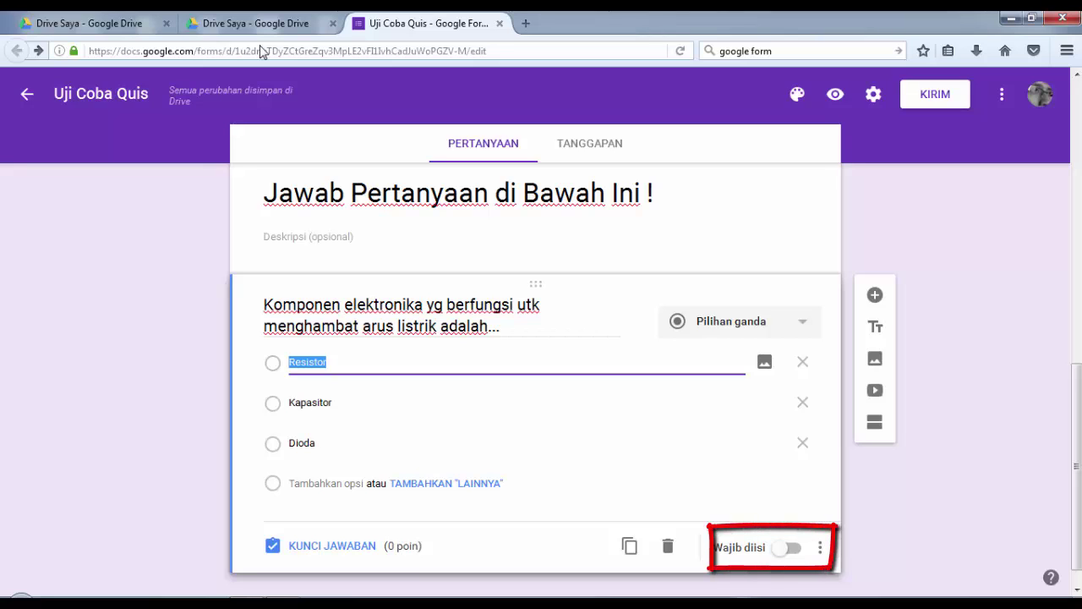
Make the resistor question required and set its answer key to "Resistor" with 1 point
click(774, 547)
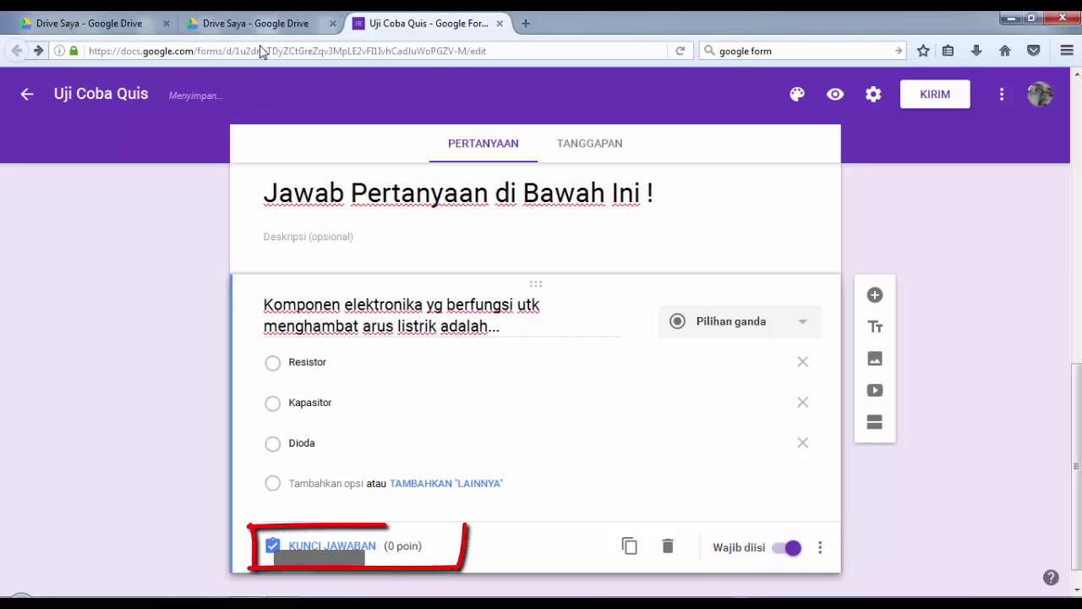
click(332, 545)
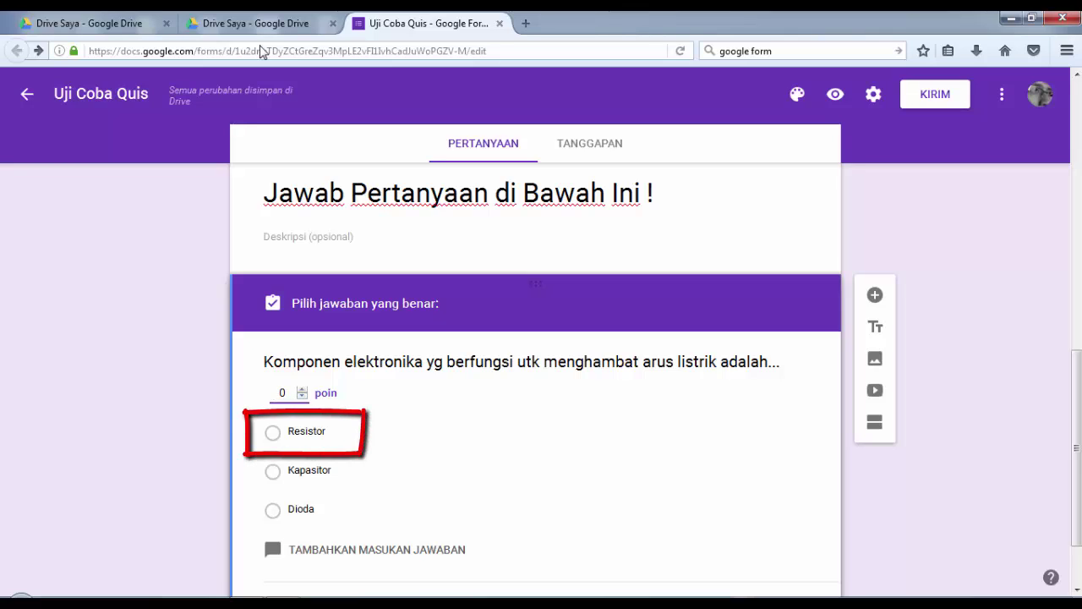
click(273, 431)
key(shift+Tab)
text(1)
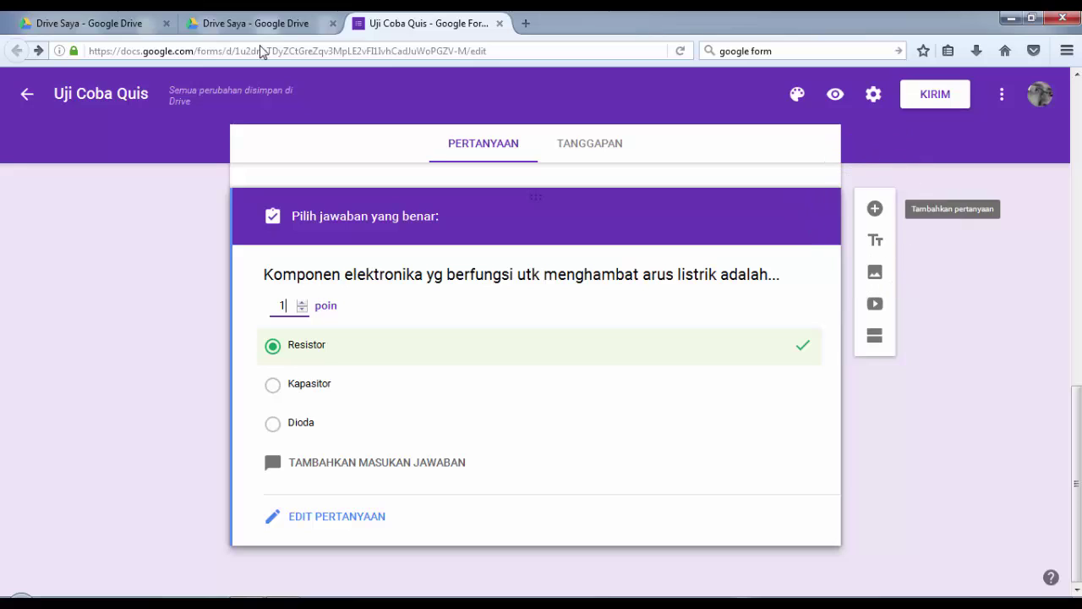
Add a new "Pilihan ganda" question below and copy the first question's text into it
click(875, 209)
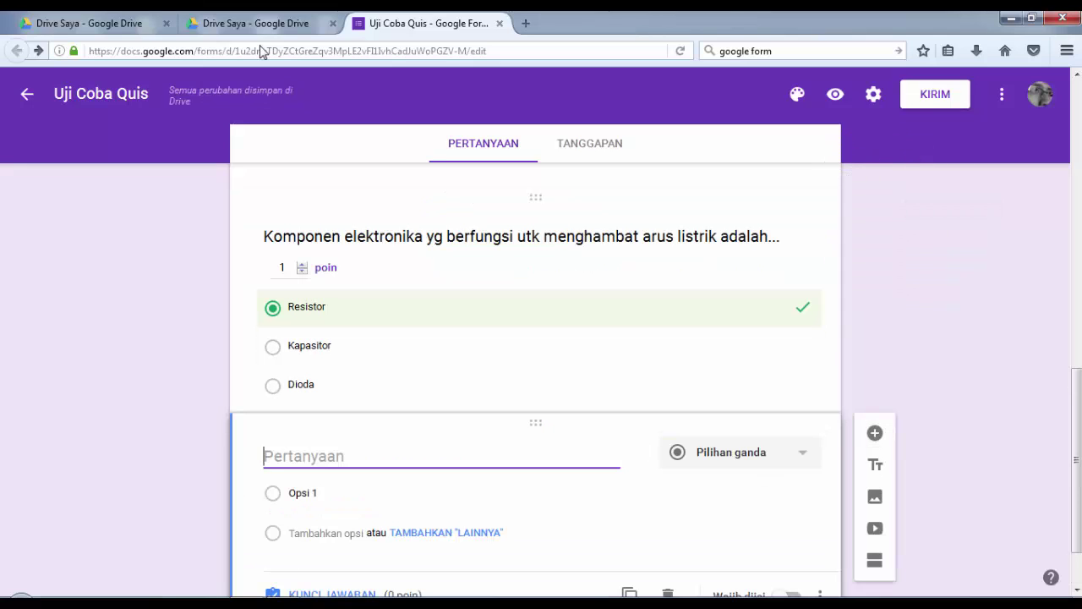
drag(263, 236, 780, 237)
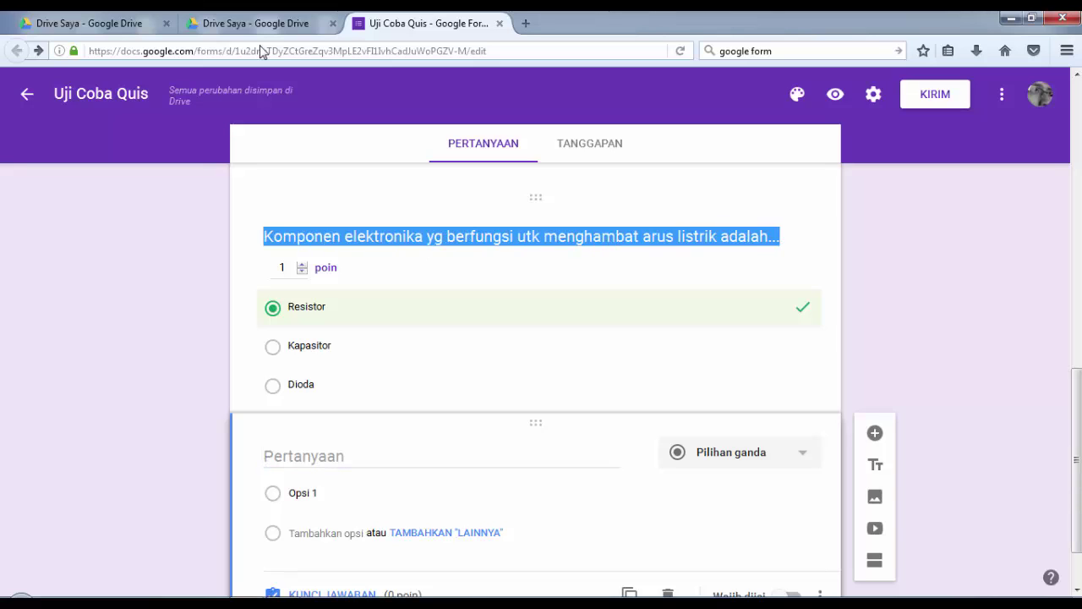
key(ctrl+c)
click(338, 455)
key(ctrl+v)
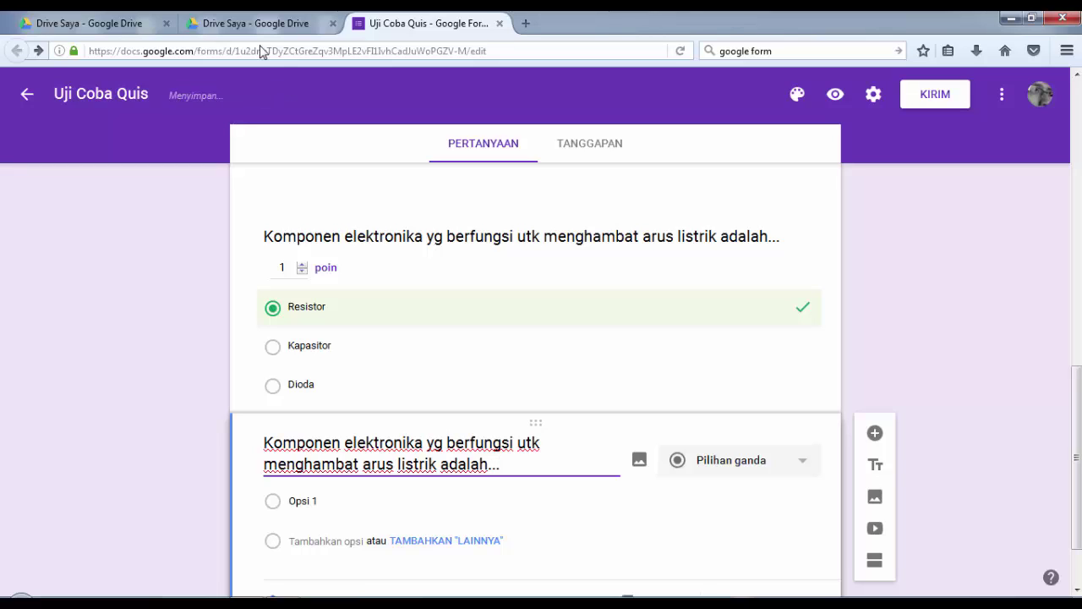
Reword the new question to "Komponen elektronika yg berfungsi utk menyimpan arus listrik sementara adalah..."
key(Home)
key(ctrl+shift+Right)
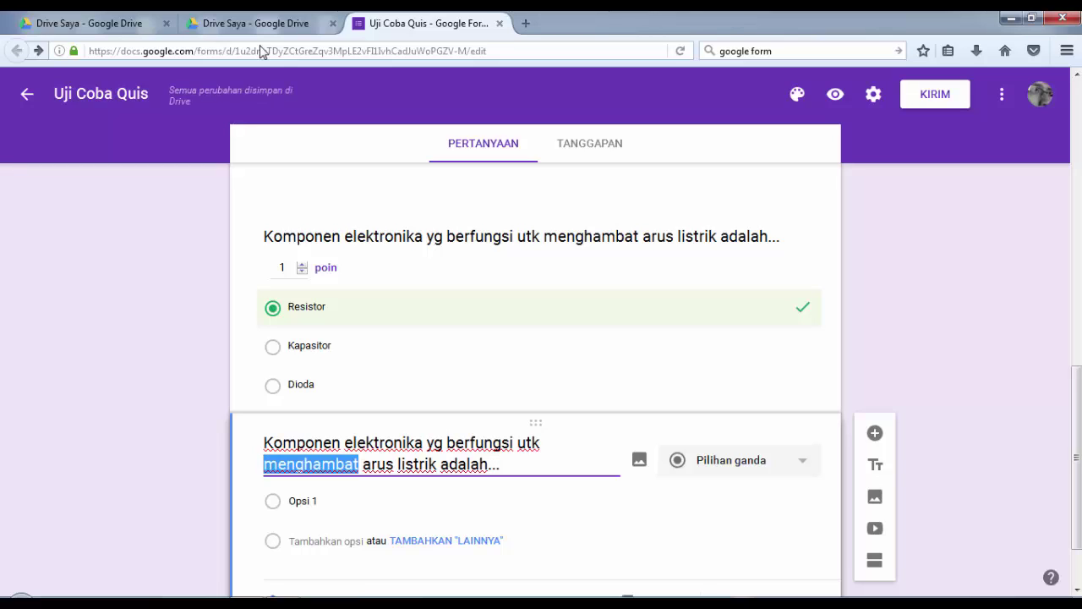
text(men)
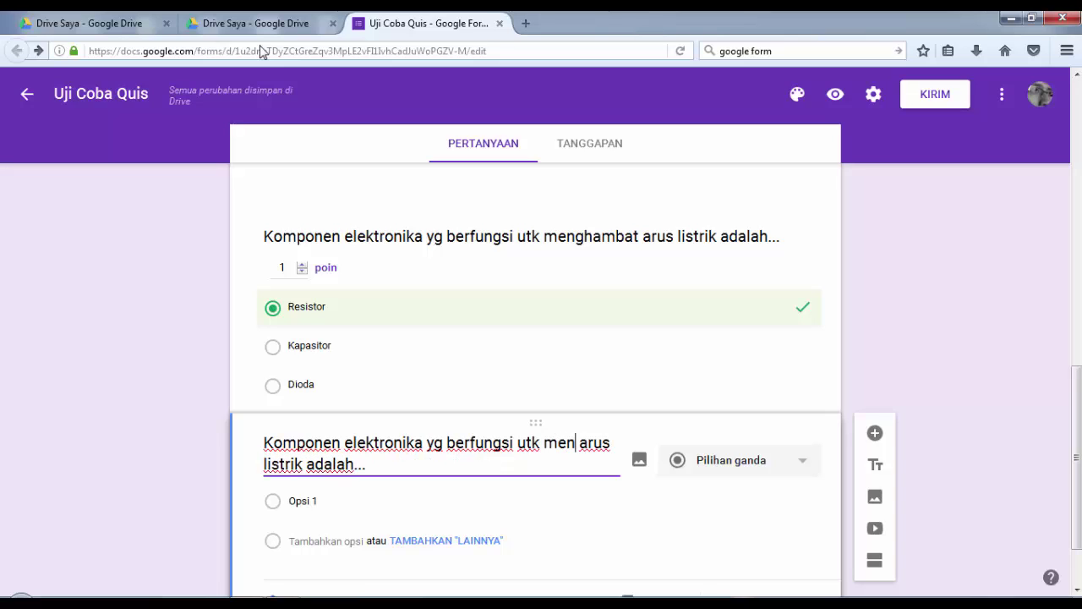
text(yima)
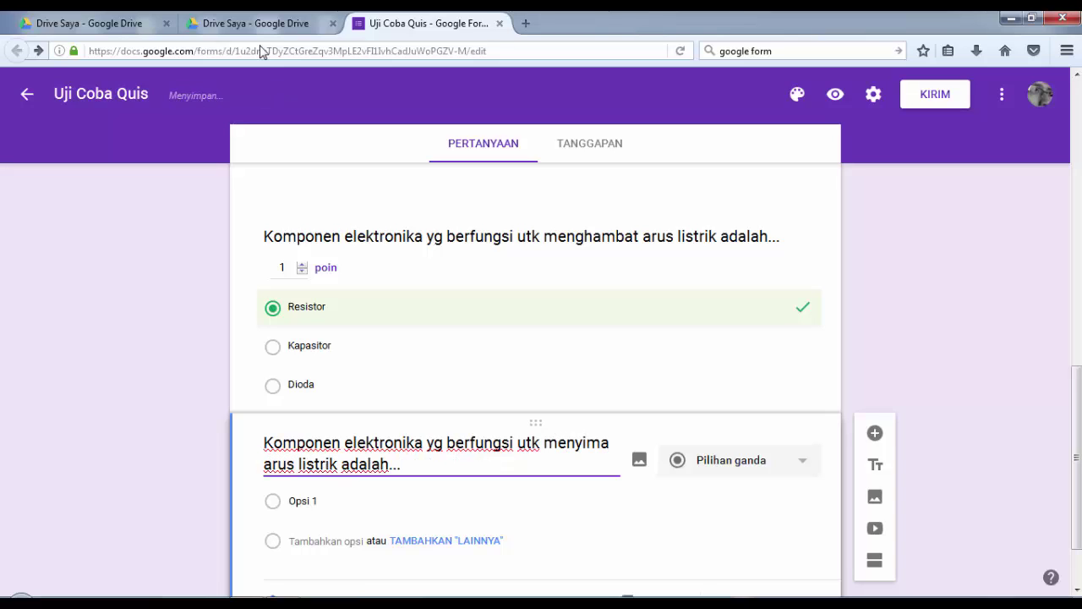
text(pn)
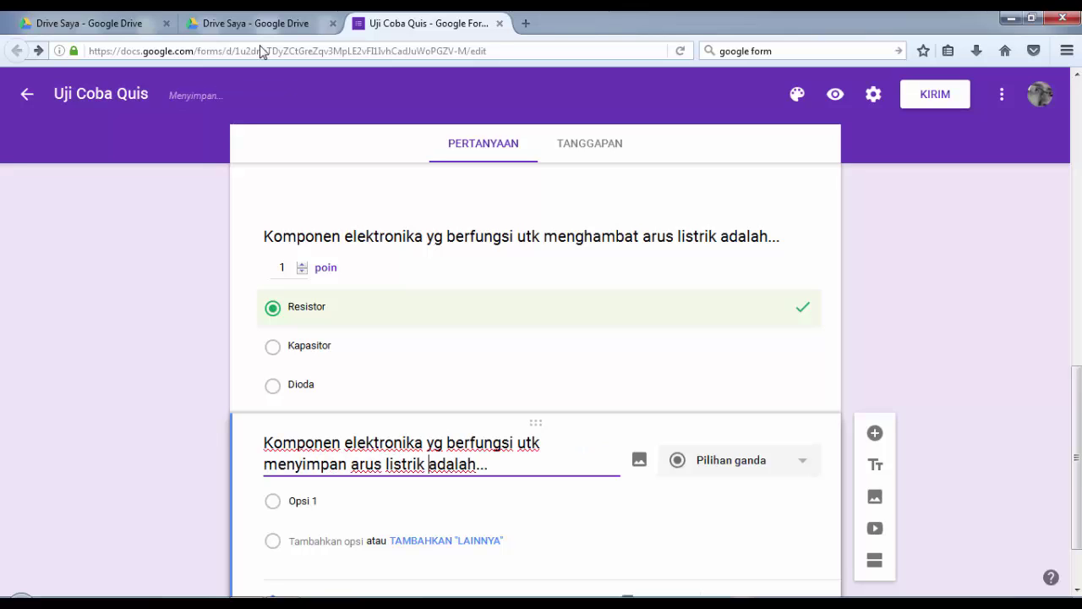
text(semen)
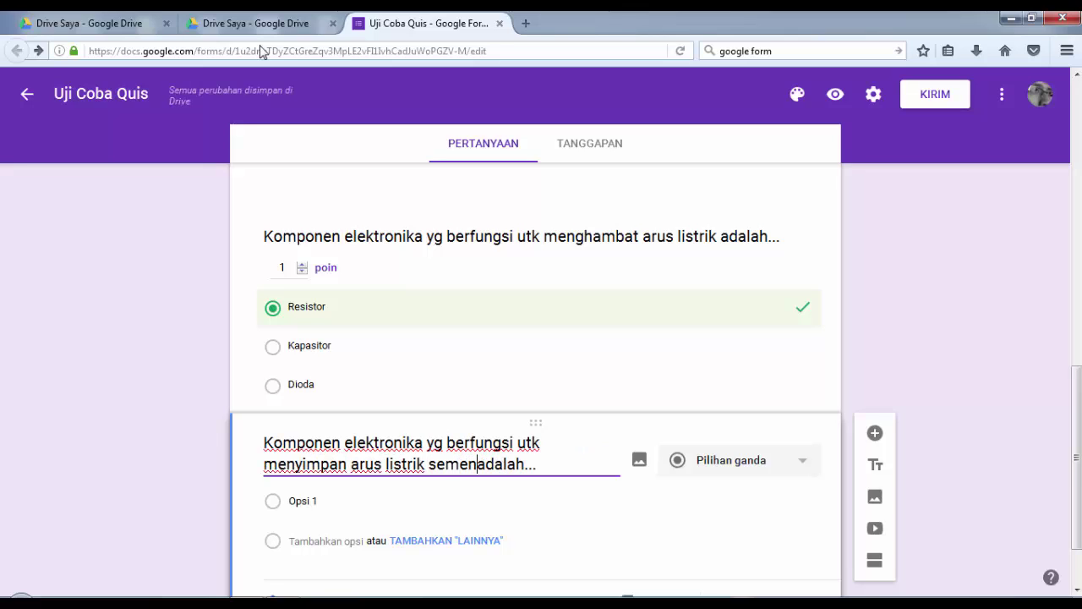
text(tara)
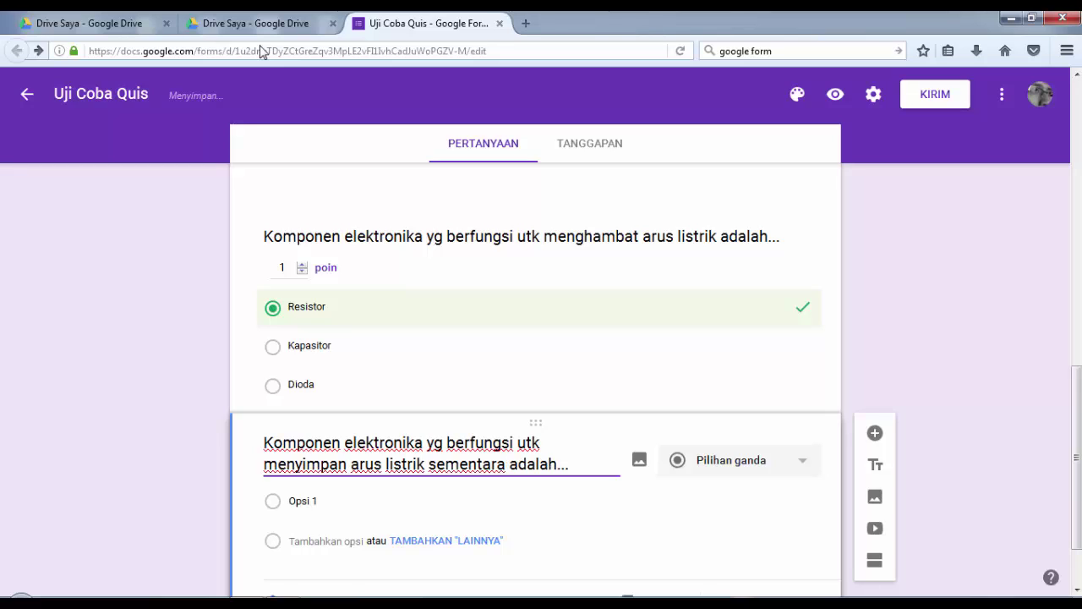
Give the second question the answer options "Resistor", "Kapasitor" and "Dioda", leaving no "Lainnya" option
key(Tab)
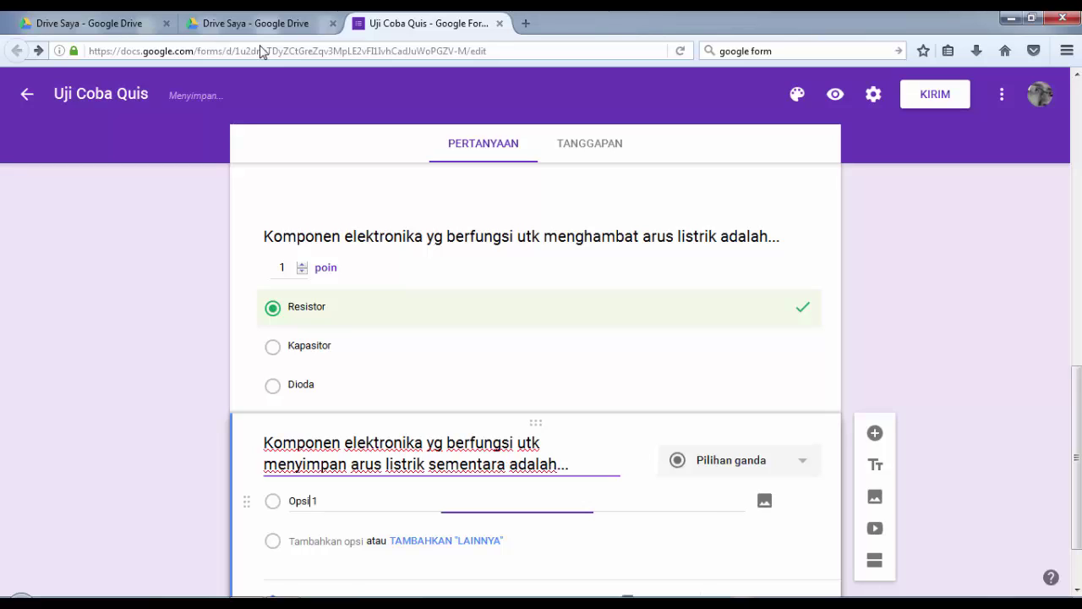
text(Resis)
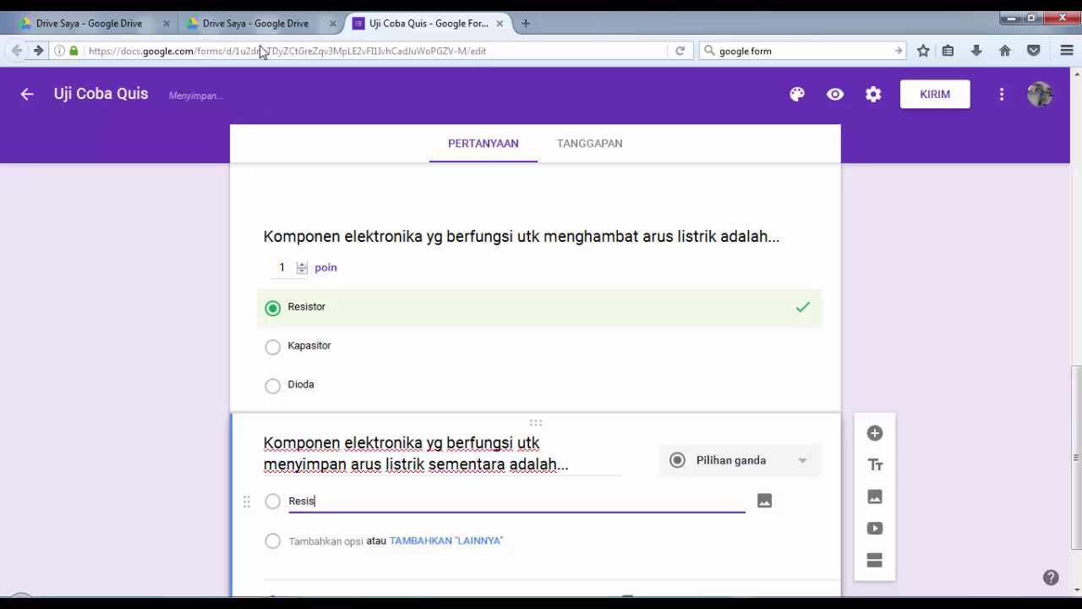
text(itor)
click(445, 540)
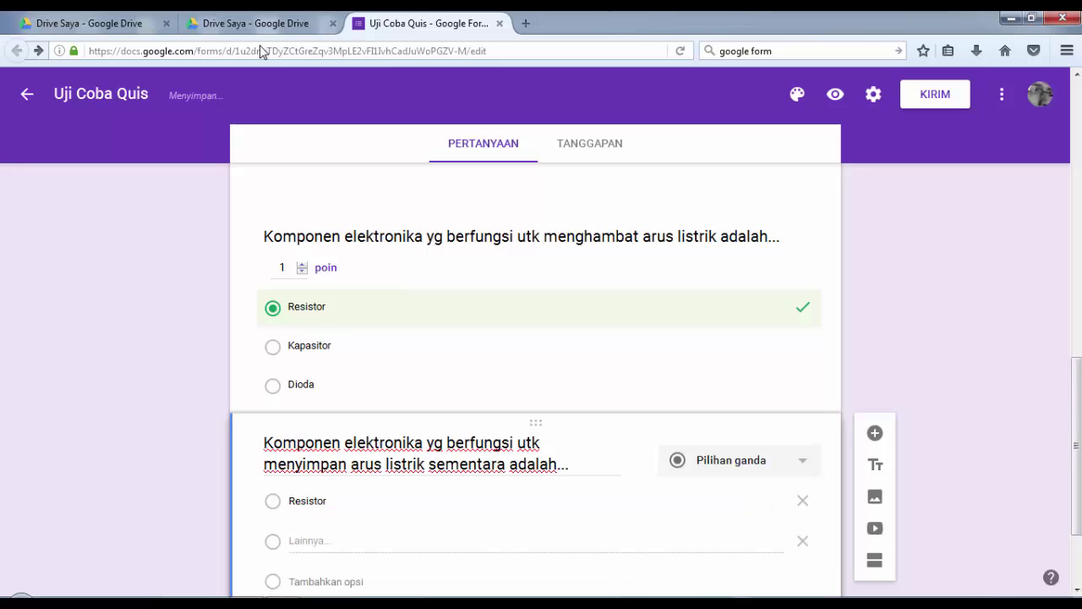
key(Return)
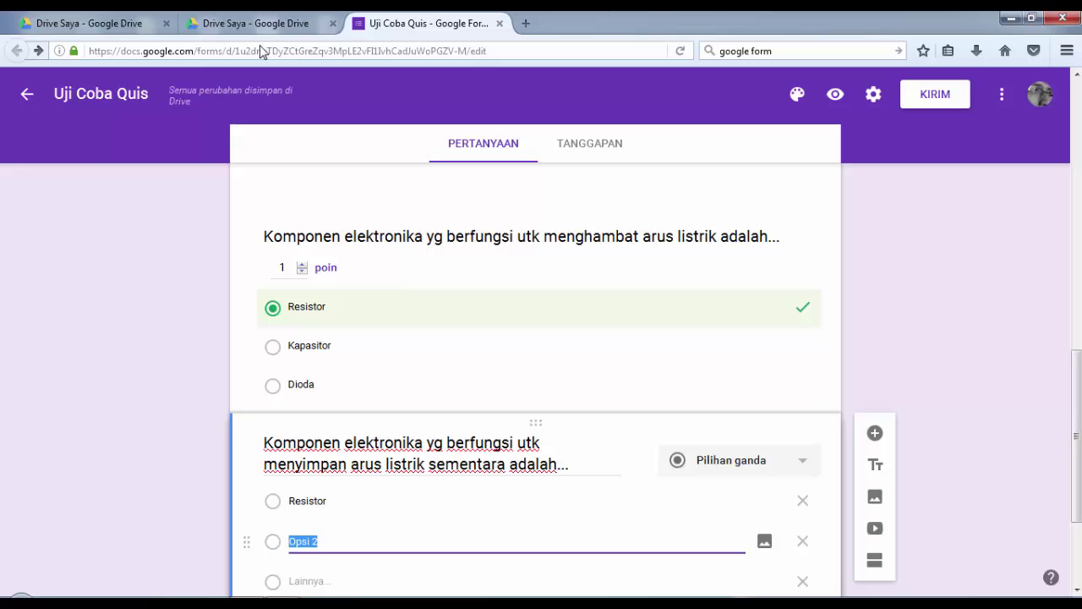
text(Kapas)
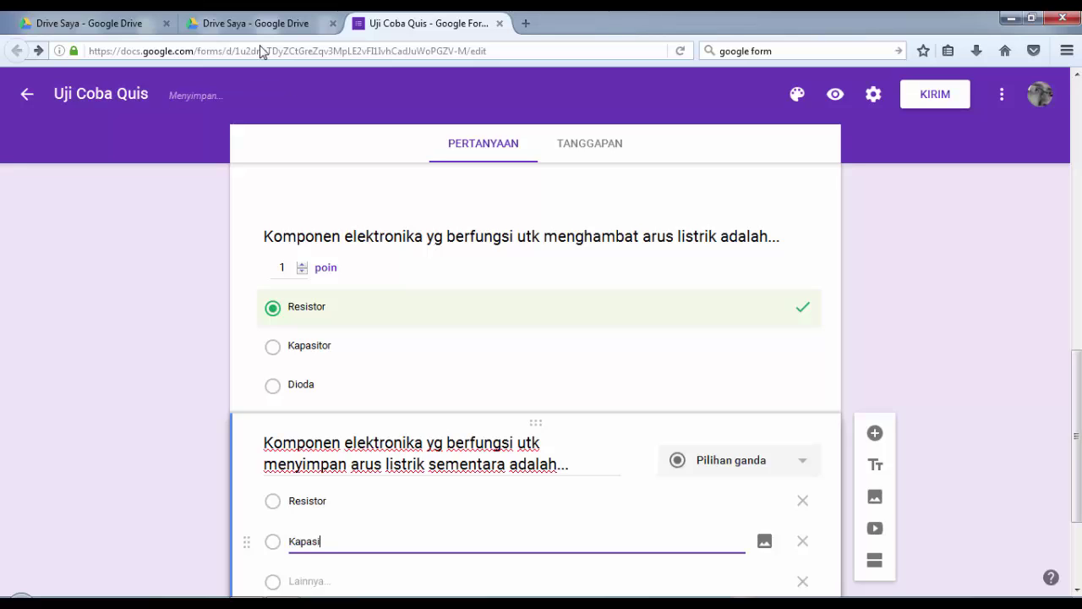
text(itor)
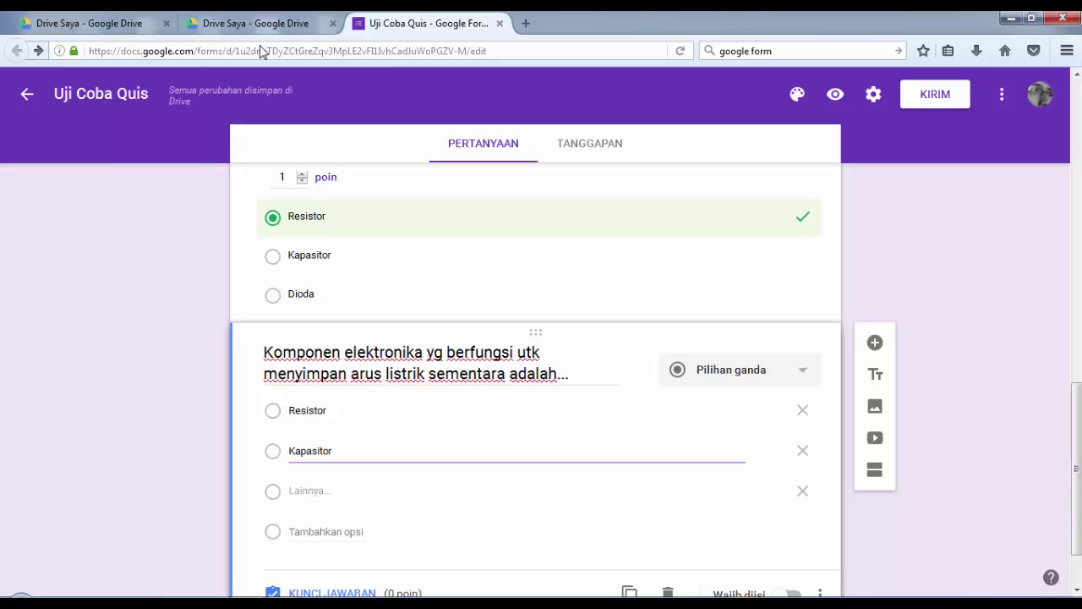
key(Return)
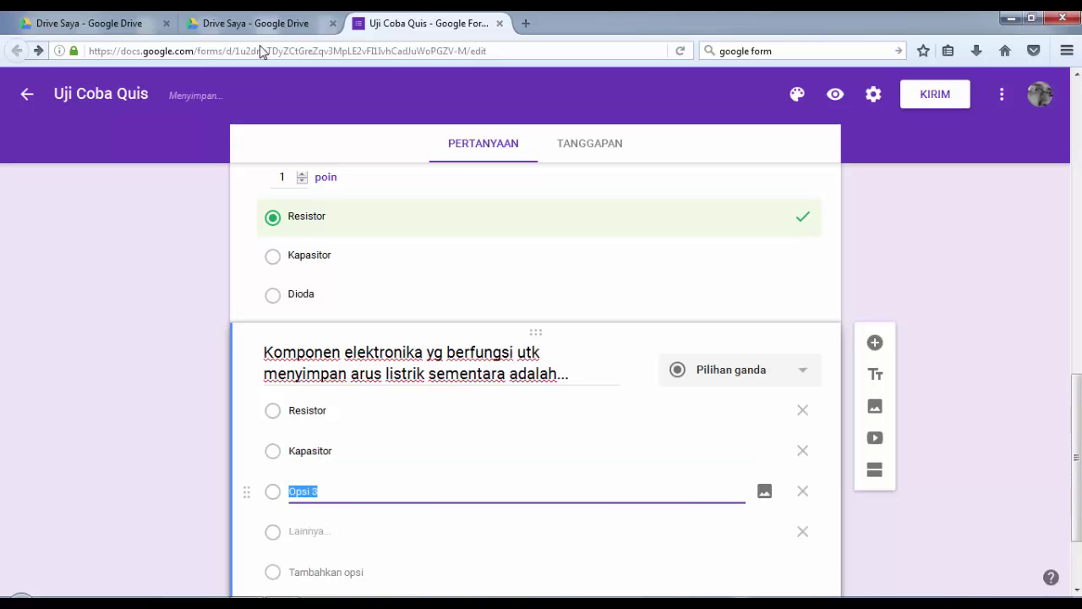
text(Dioa)
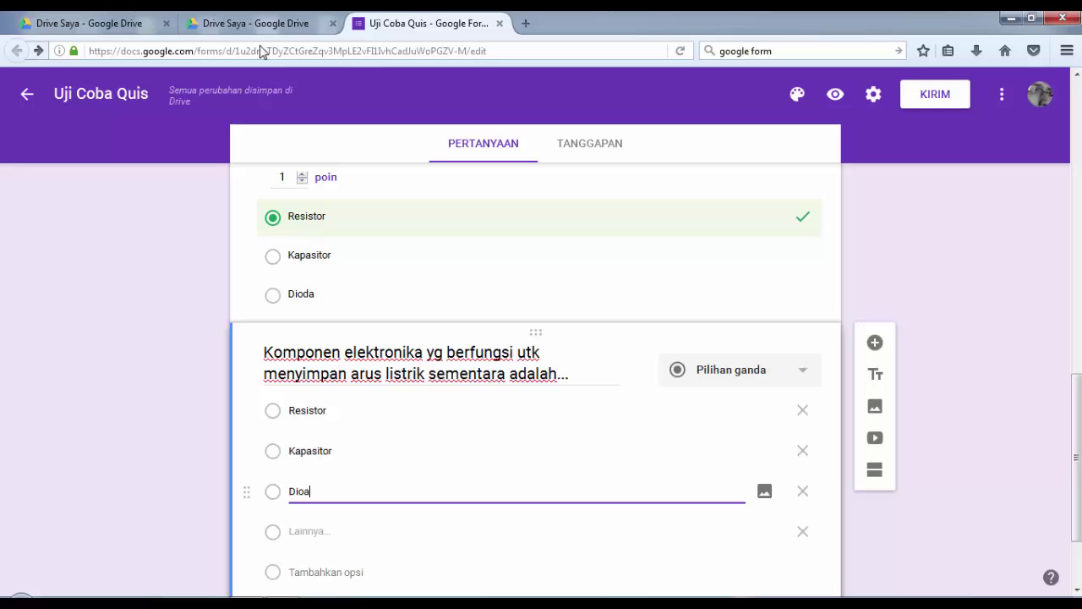
key(BackSpace)
text(da)
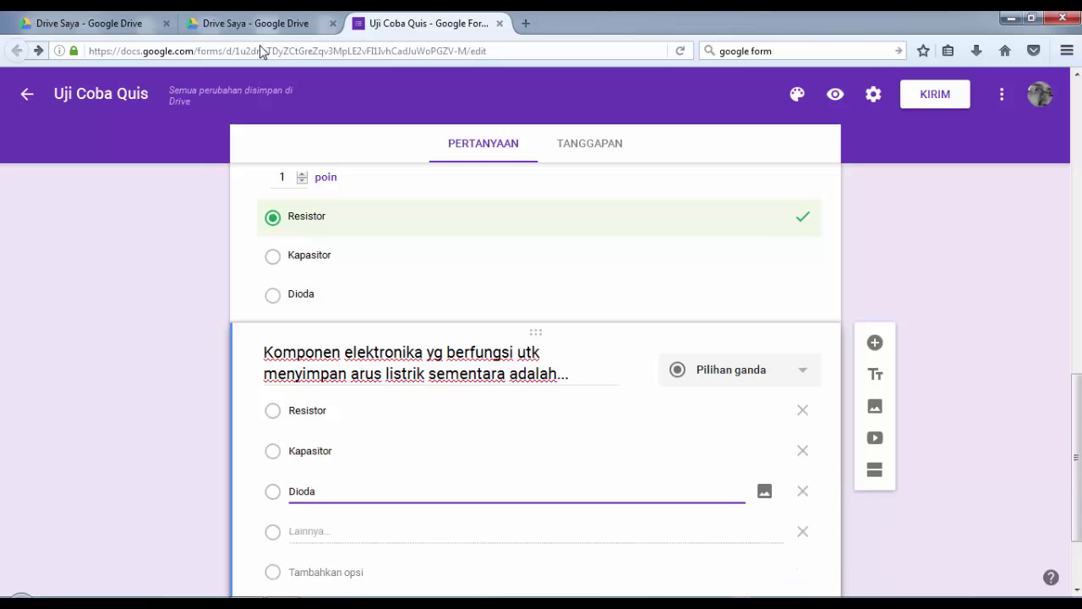
click(802, 531)
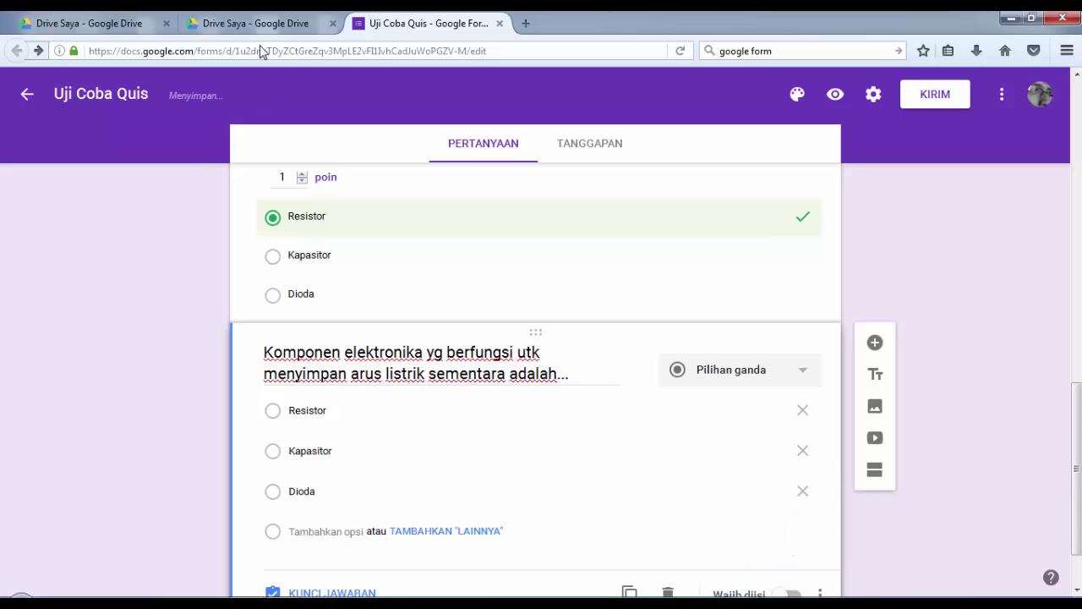
Set the second question's answer key to "Kapasitor" with 1 point
scroll(535, 380, down, 2)
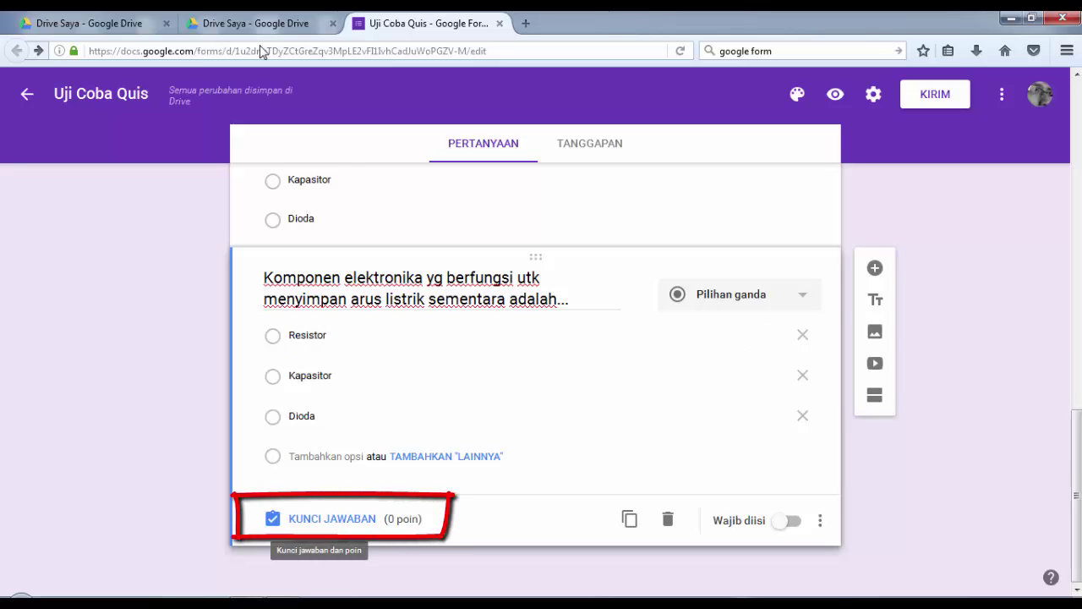
click(332, 519)
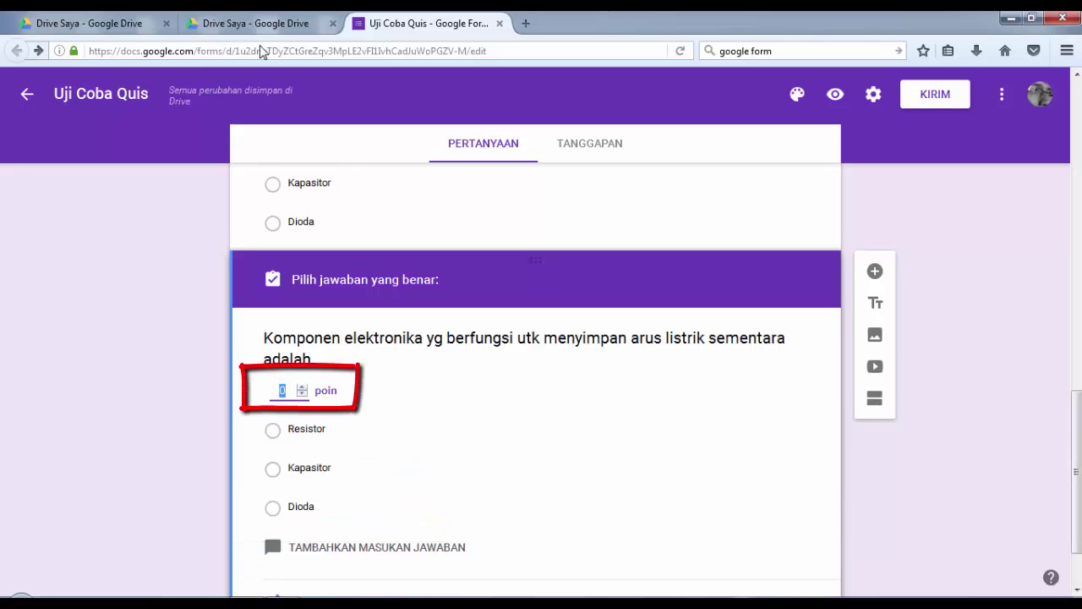
key(BackSpace)
text(1)
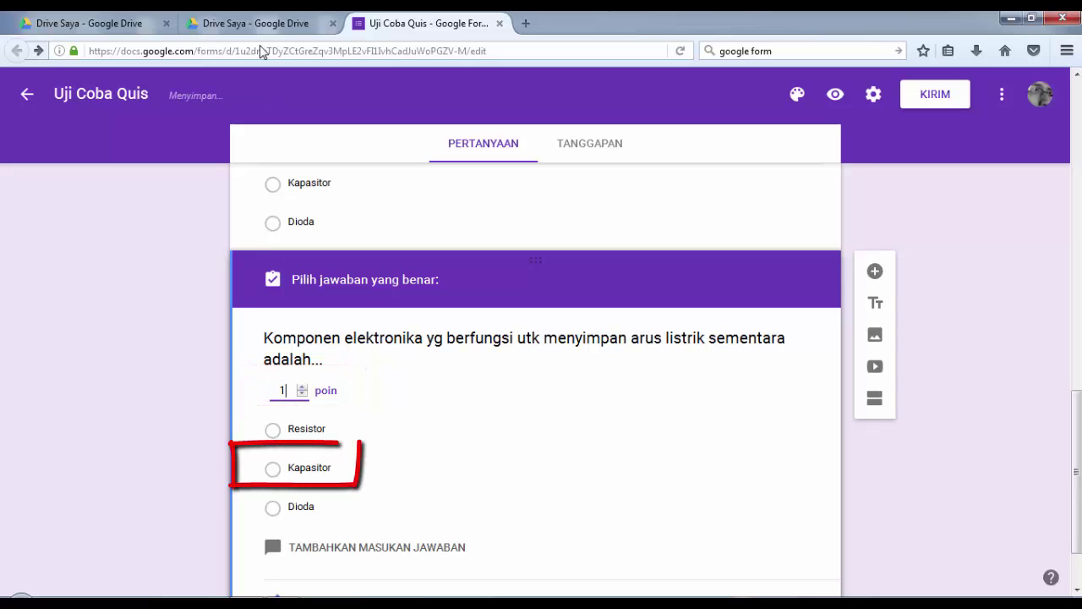
click(272, 468)
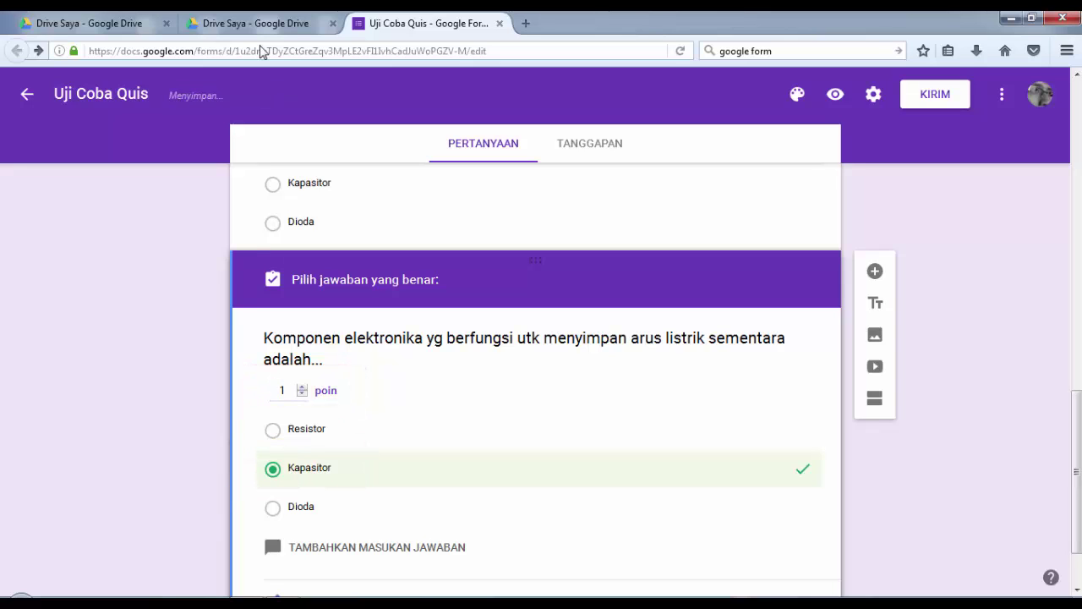
Return from the answer key to editing the second question and make it required
scroll(535, 355, down, 2)
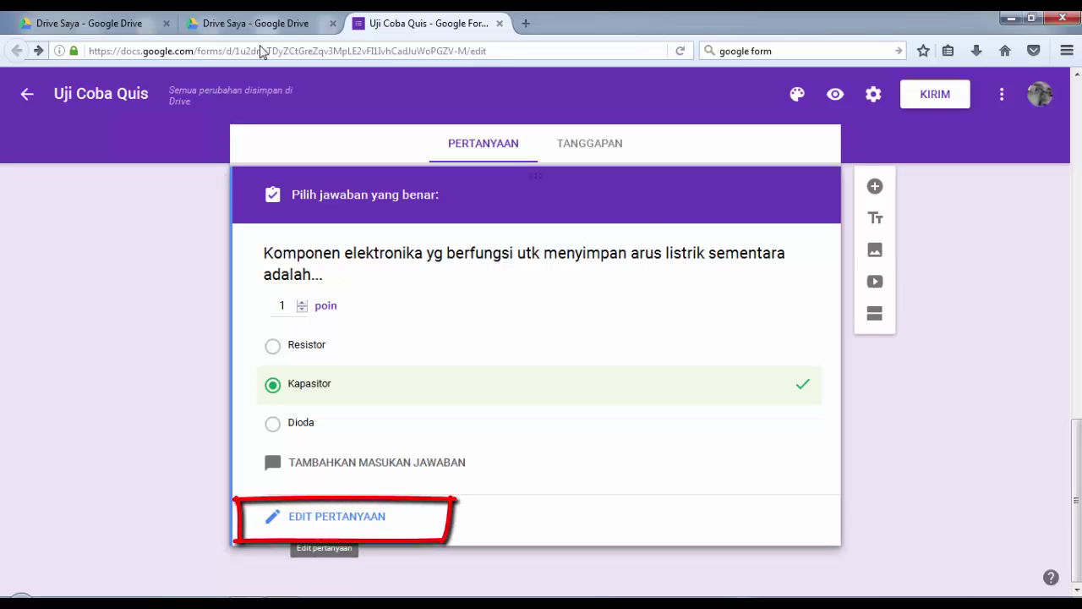
click(336, 516)
scroll(337, 516, up, 3)
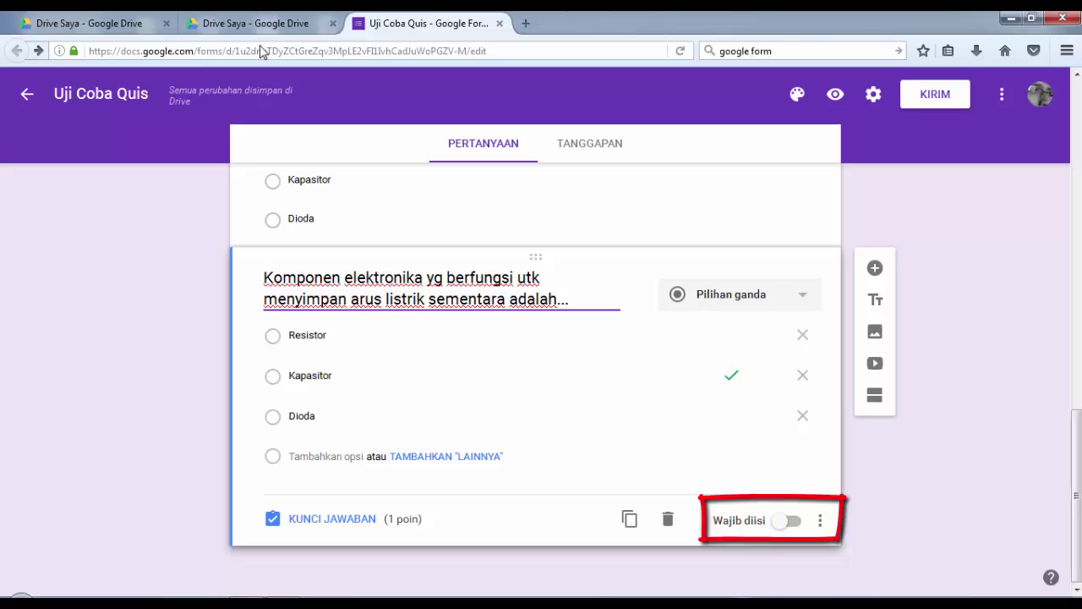
click(786, 520)
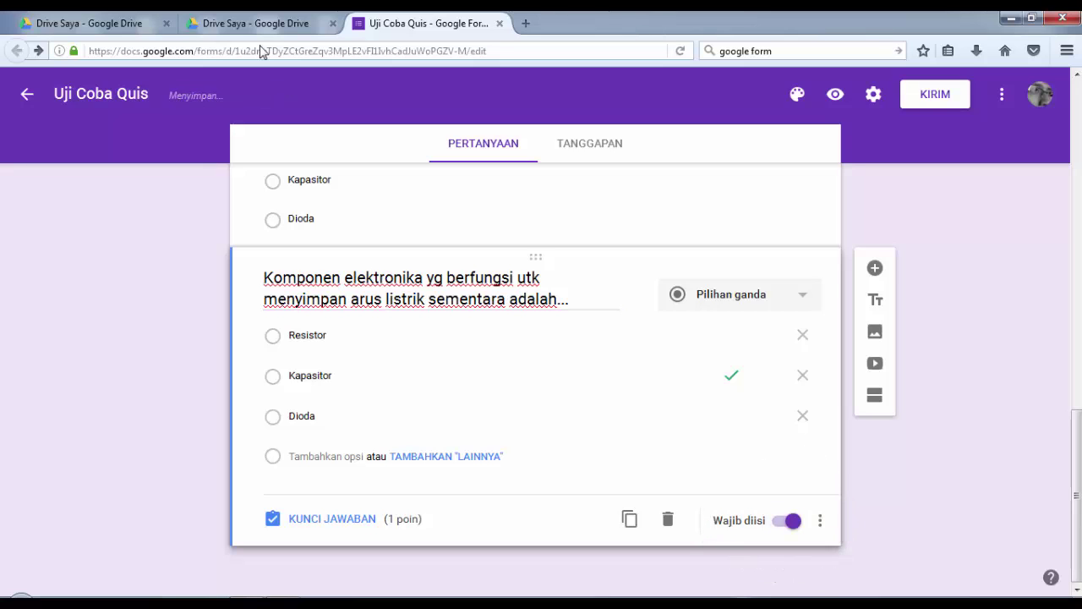
Check the first question's answer key, points and required setting, and look back over the preceding section
scroll(535, 372, up, 4)
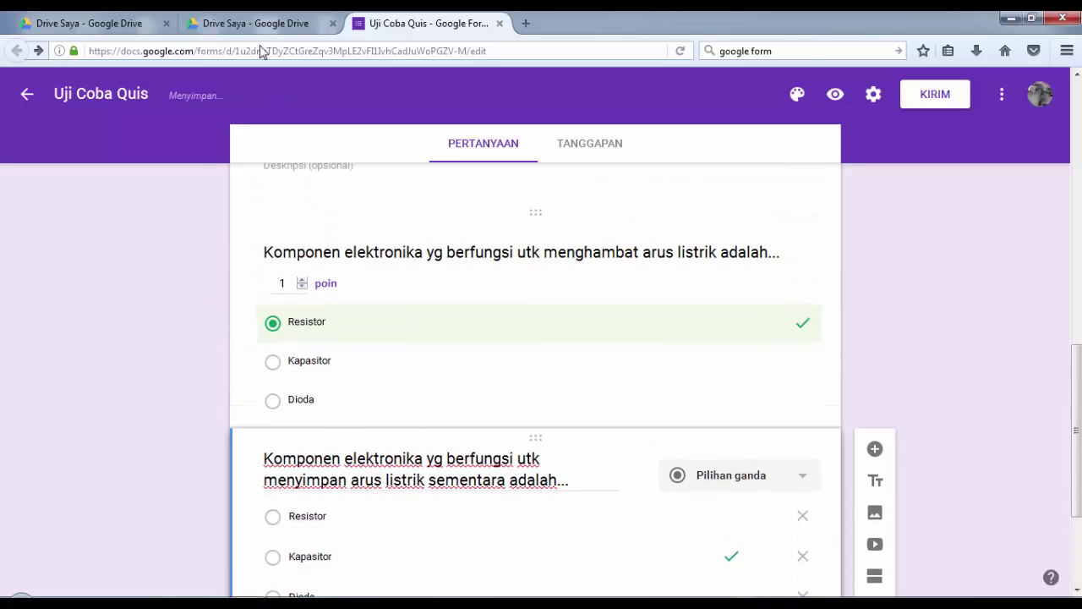
click(282, 283)
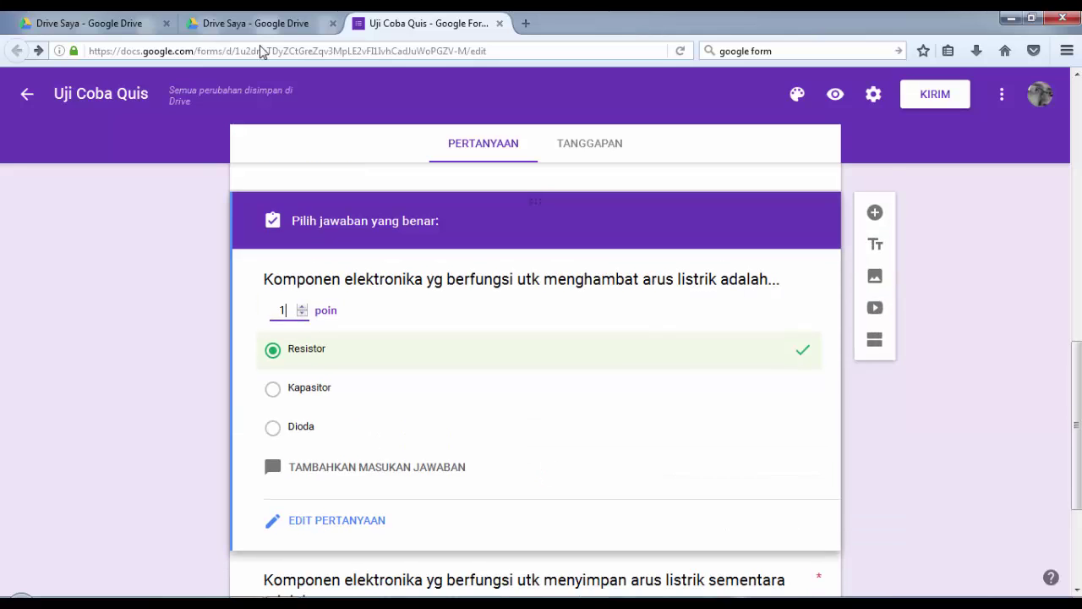
scroll(338, 439, down, 2)
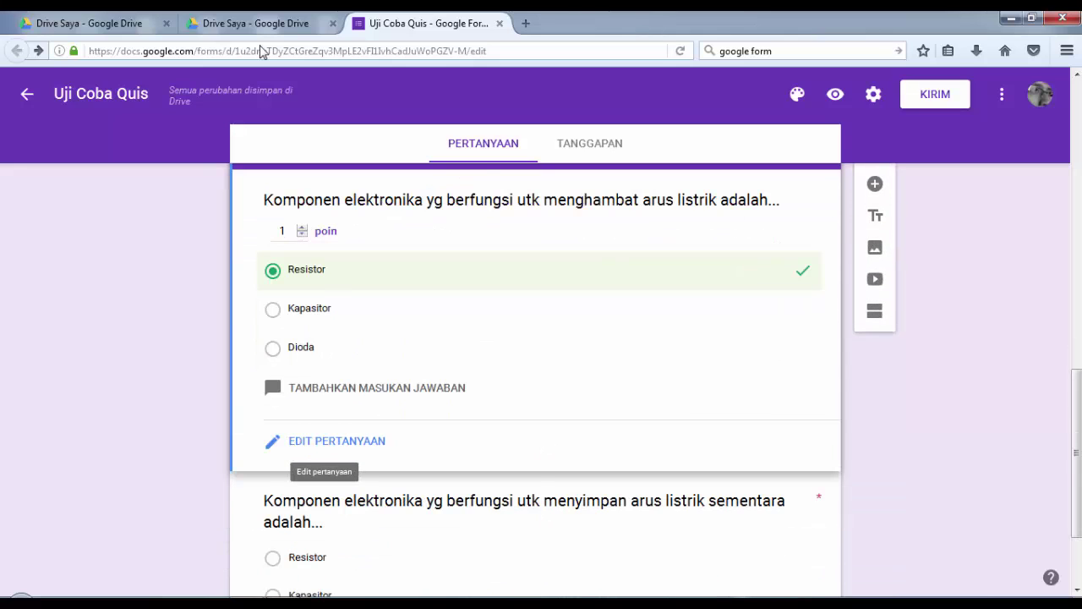
click(336, 440)
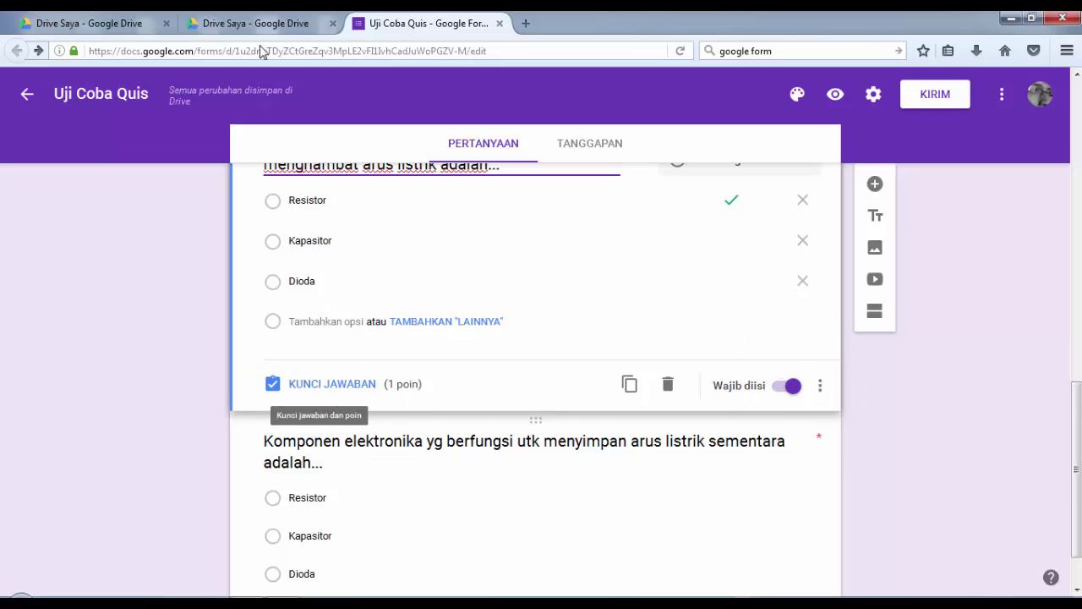
scroll(423, 499, down, 2)
scroll(260, 52, up, 8)
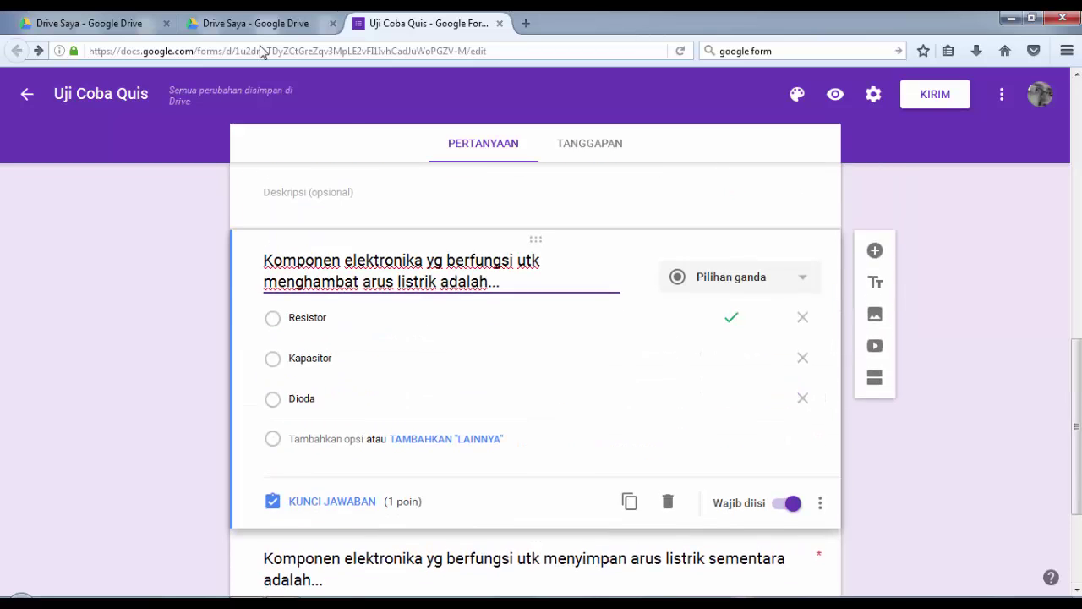
scroll(260, 53, up, 10)
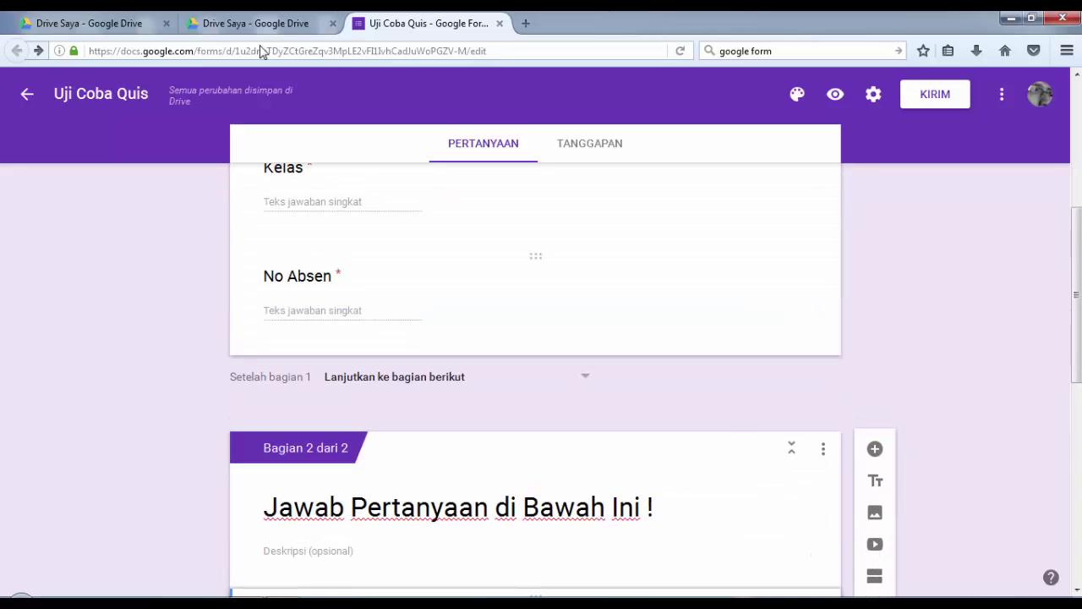